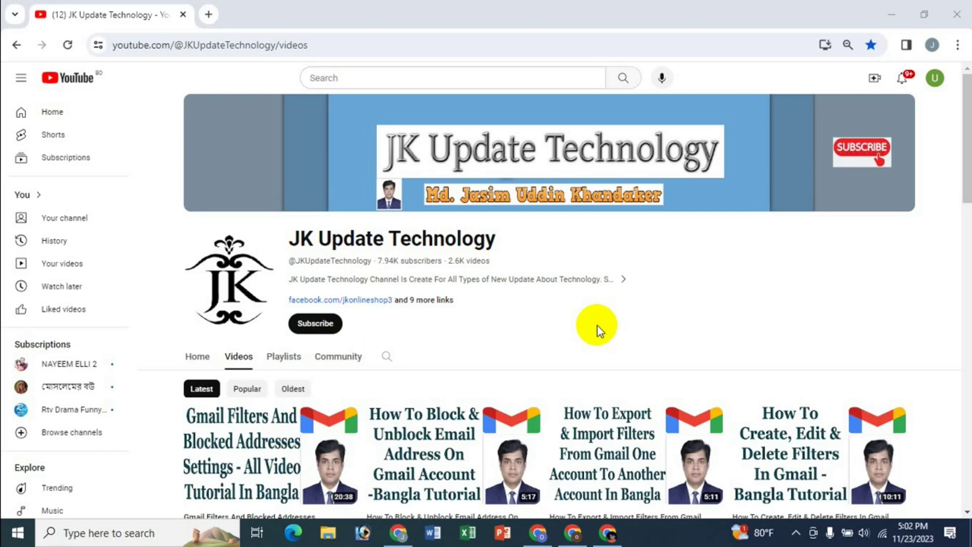
- Open a new browser tab beside the YouTube Videos page
click(210, 14)
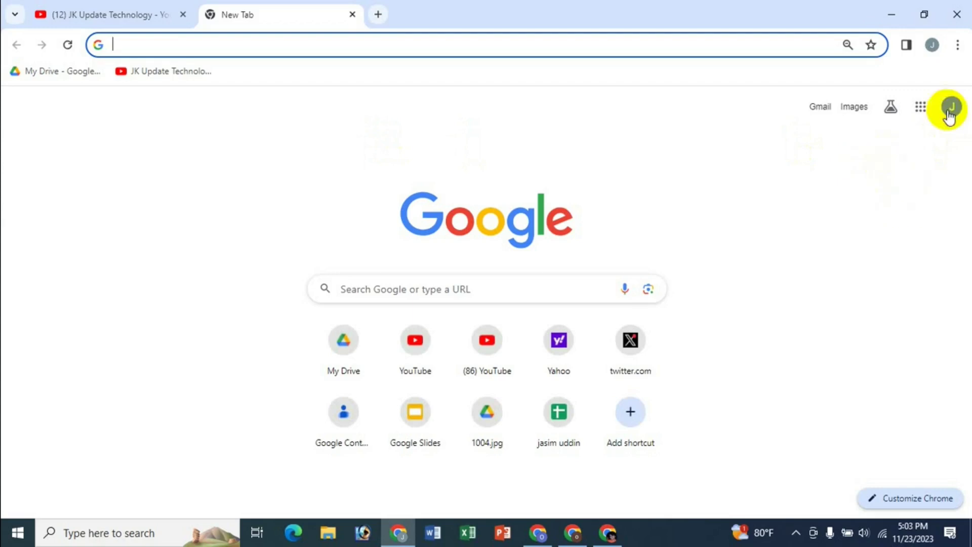
- Open Gmail from the Google apps grid and go to Settings' Forwarding and POP/IMAP tab
click(920, 108)
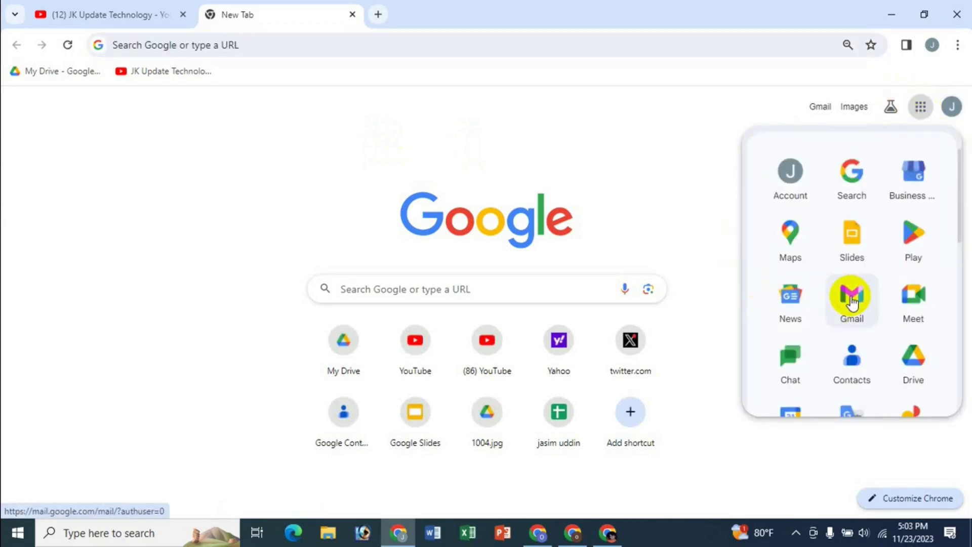
click(612, 134)
click(818, 107)
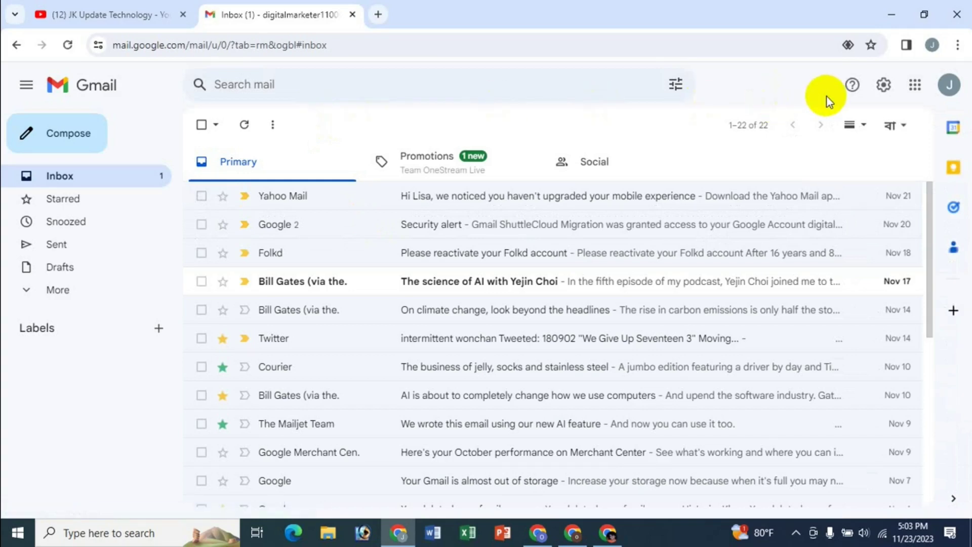
click(886, 94)
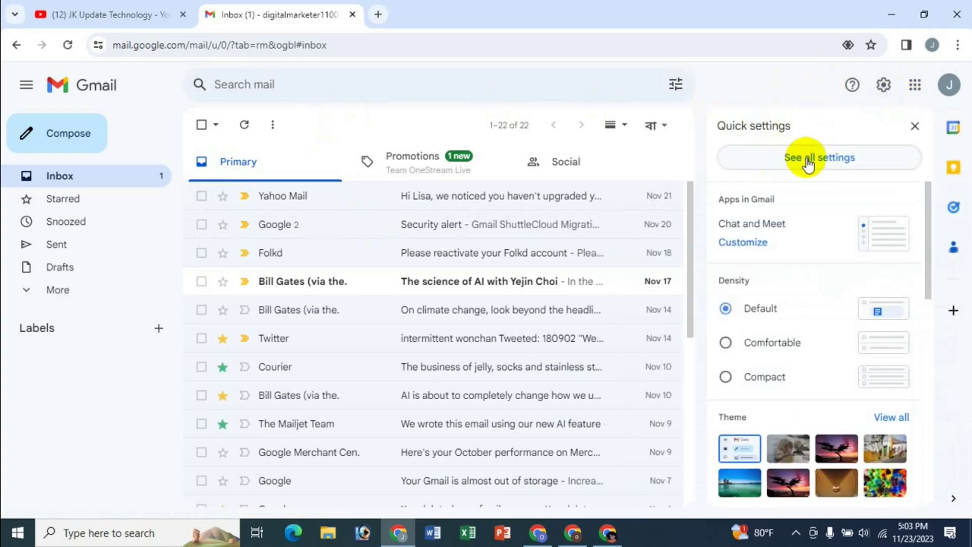
click(808, 161)
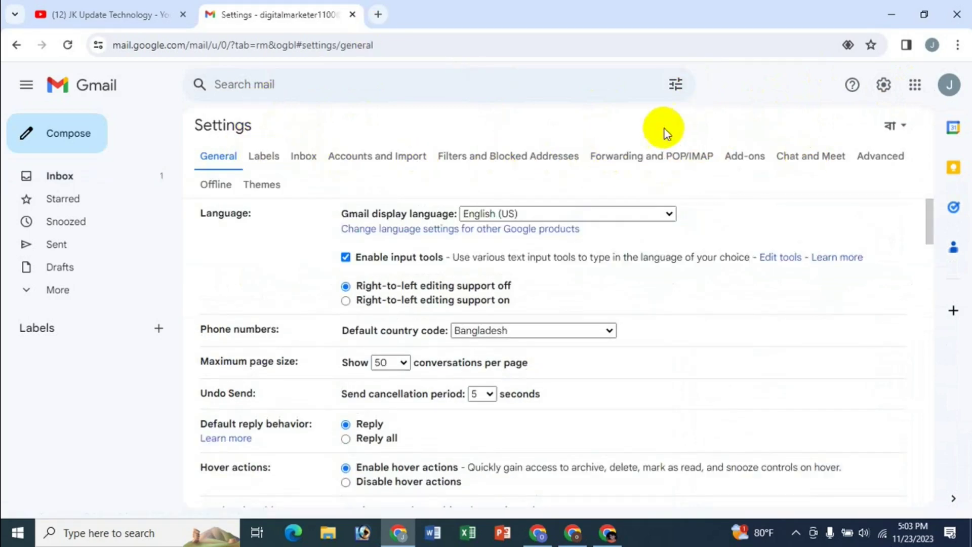
click(667, 159)
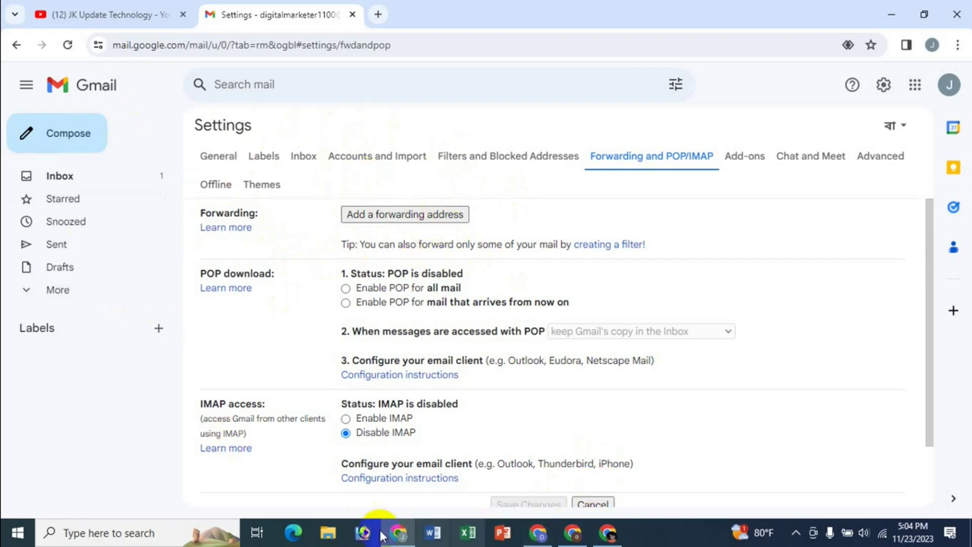
click(539, 535)
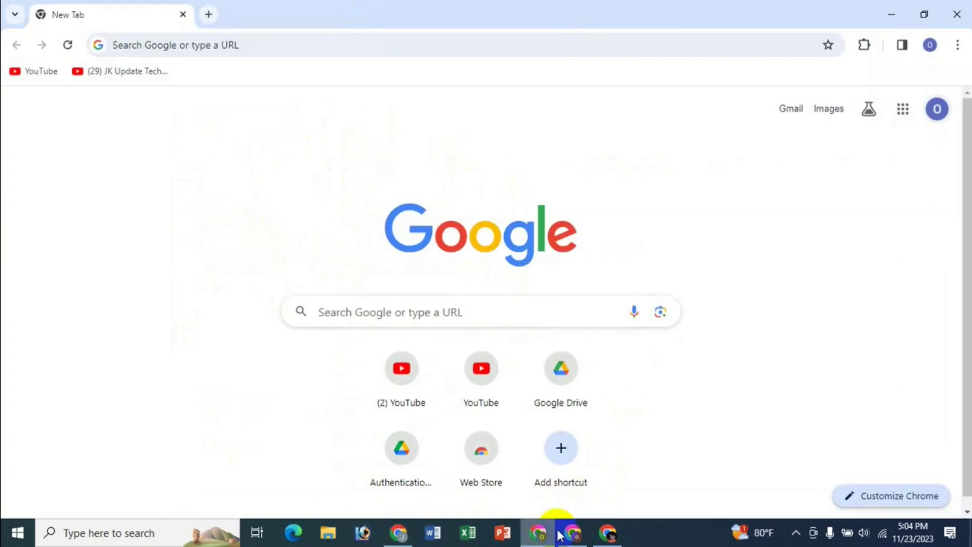
click(608, 536)
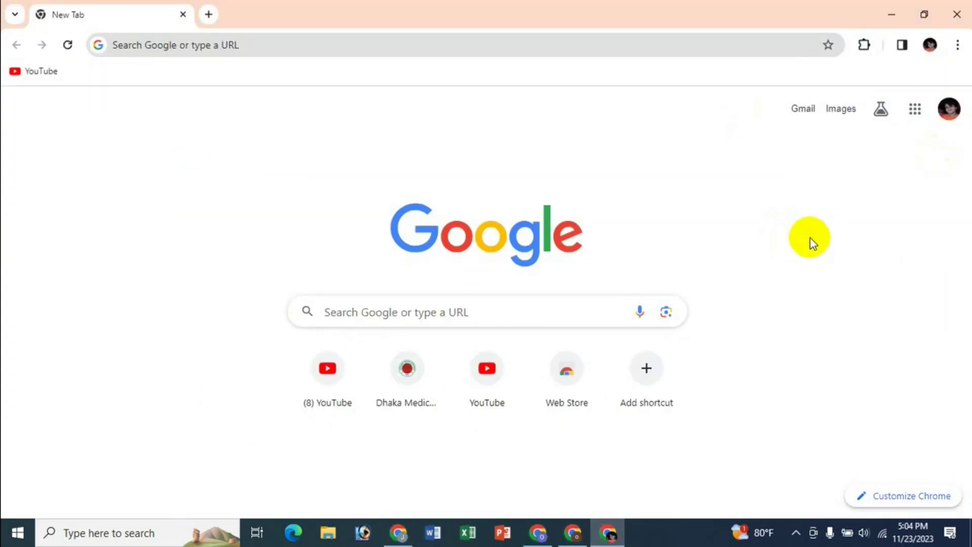
click(538, 538)
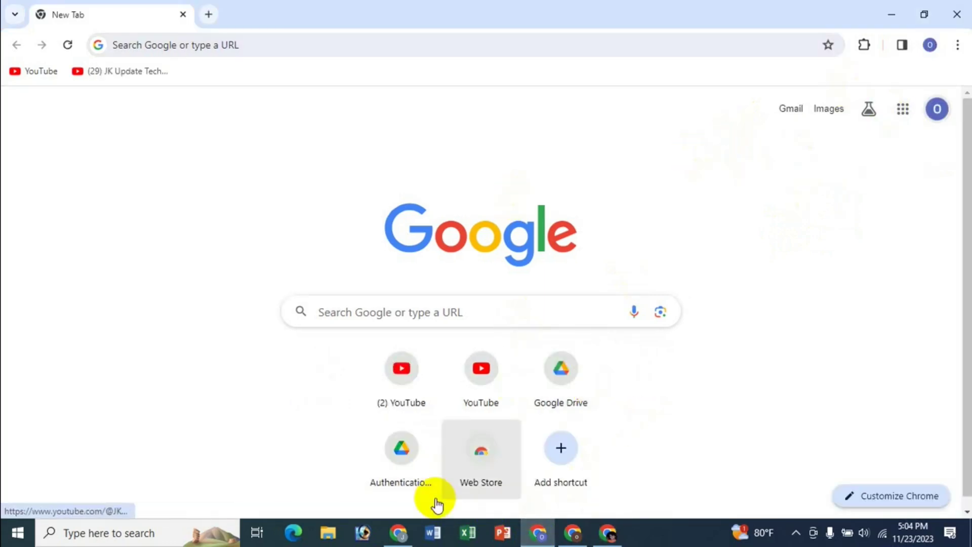
click(399, 533)
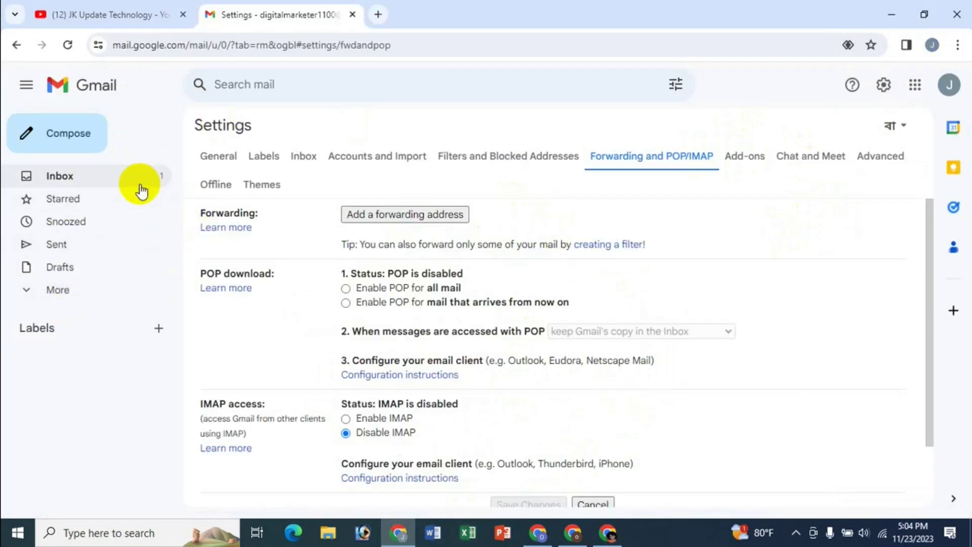
click(538, 532)
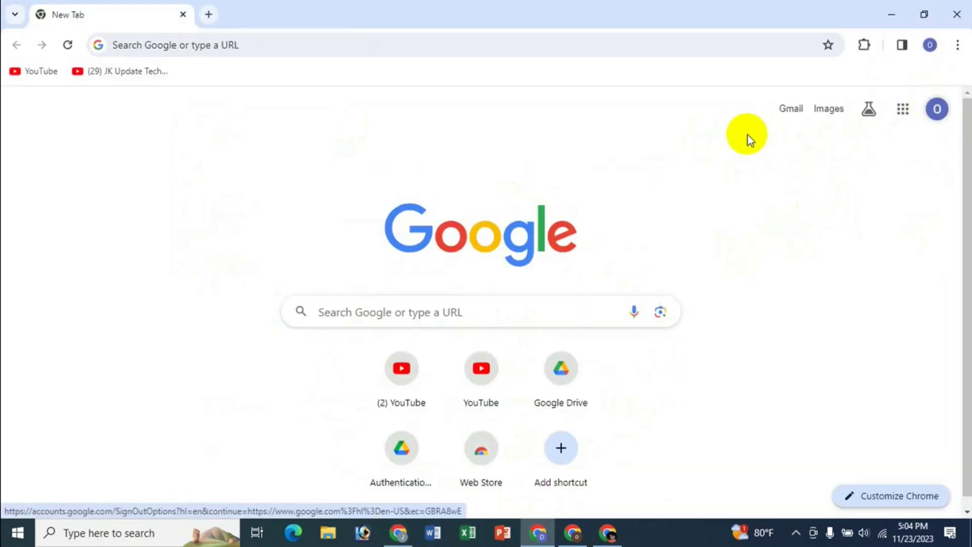
click(947, 121)
drag(722, 150, 915, 174)
key(ctrl+c)
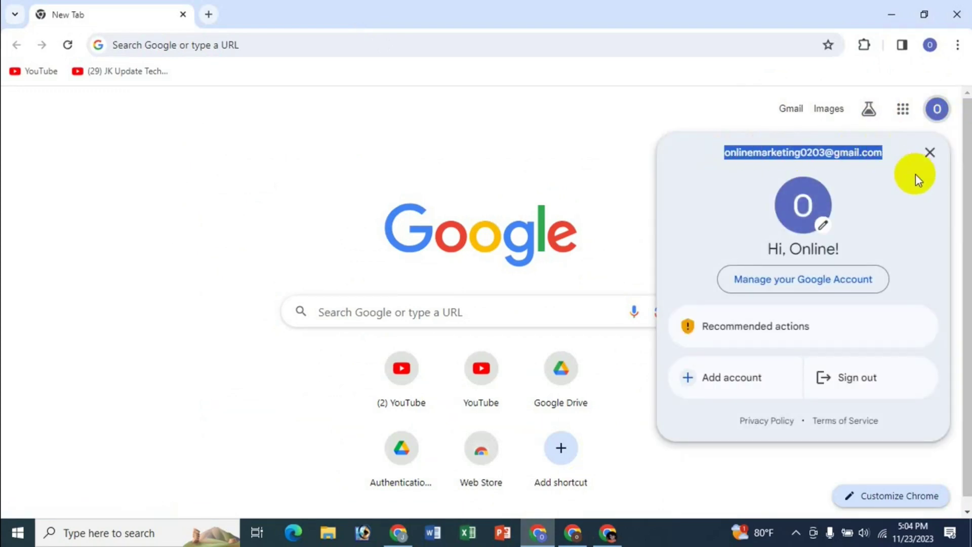
click(398, 532)
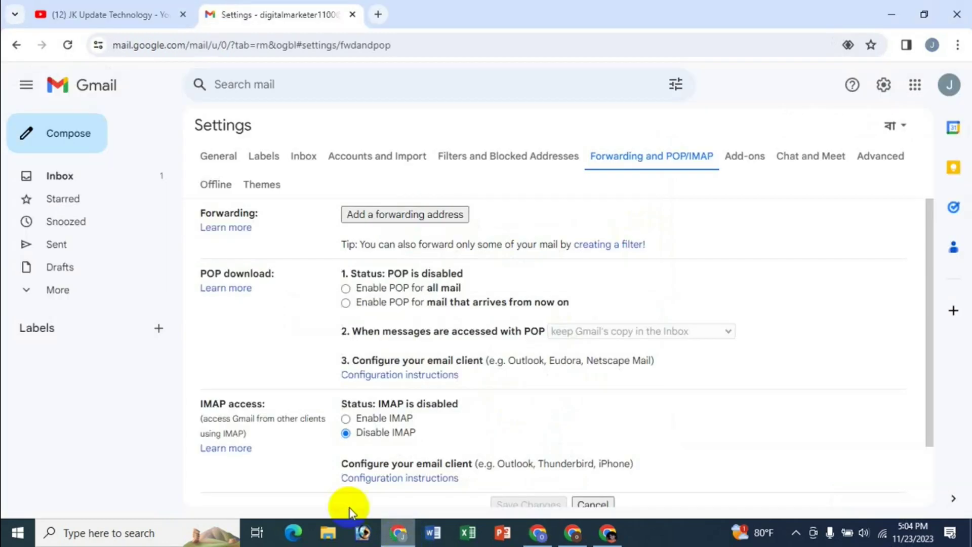
- Paste the destination email as a new forwarding address and continue to verification
click(384, 215)
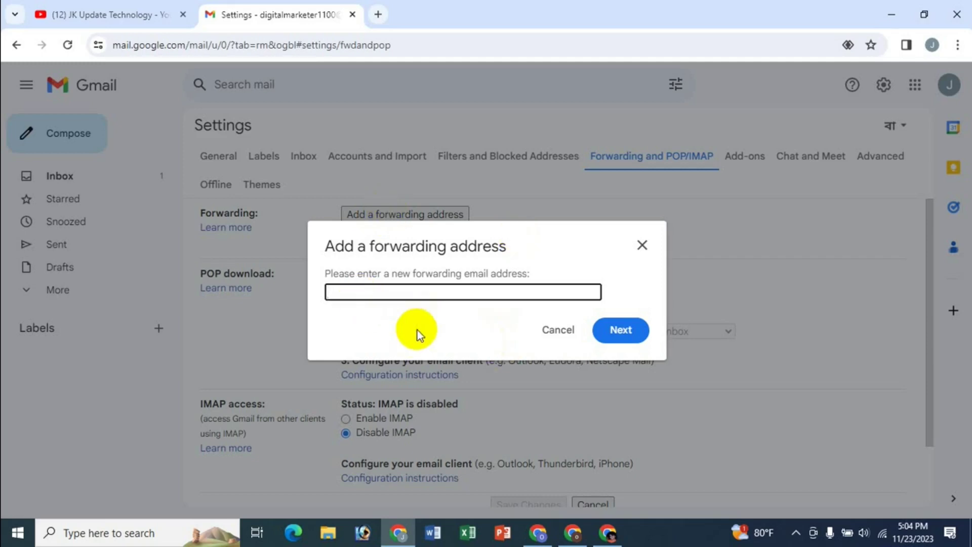
key(ctrl+v)
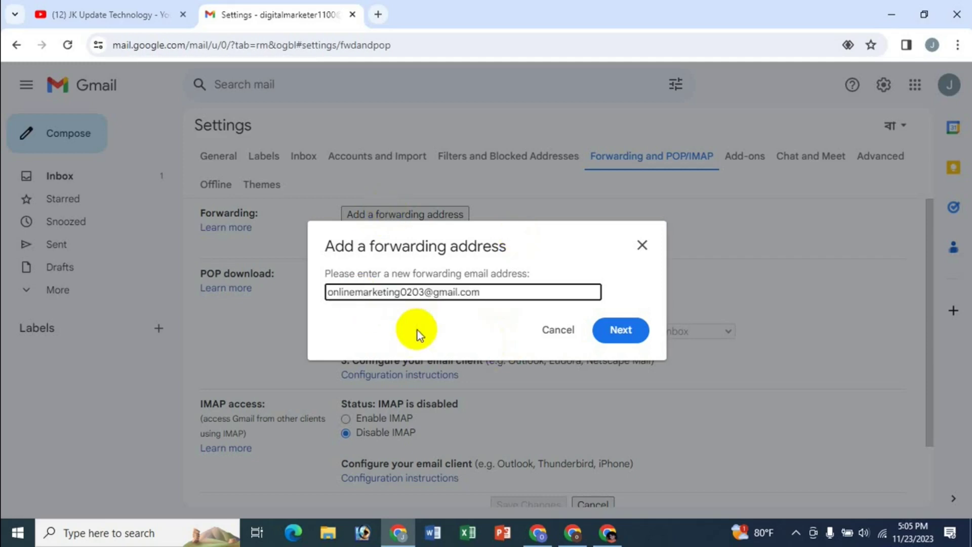
click(624, 338)
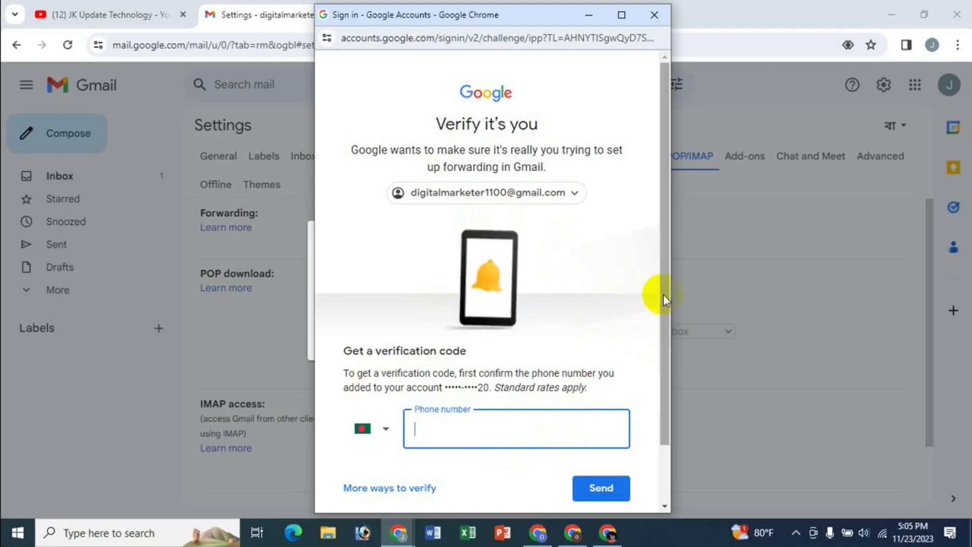
- Verify identity with the account's phone number and the 6-digit code sent by text
drag(665, 292, 665, 329)
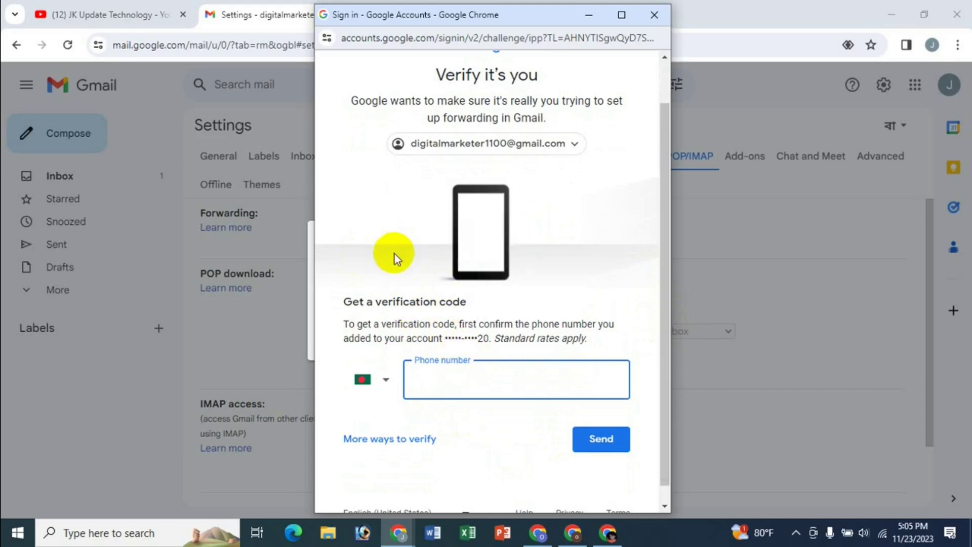
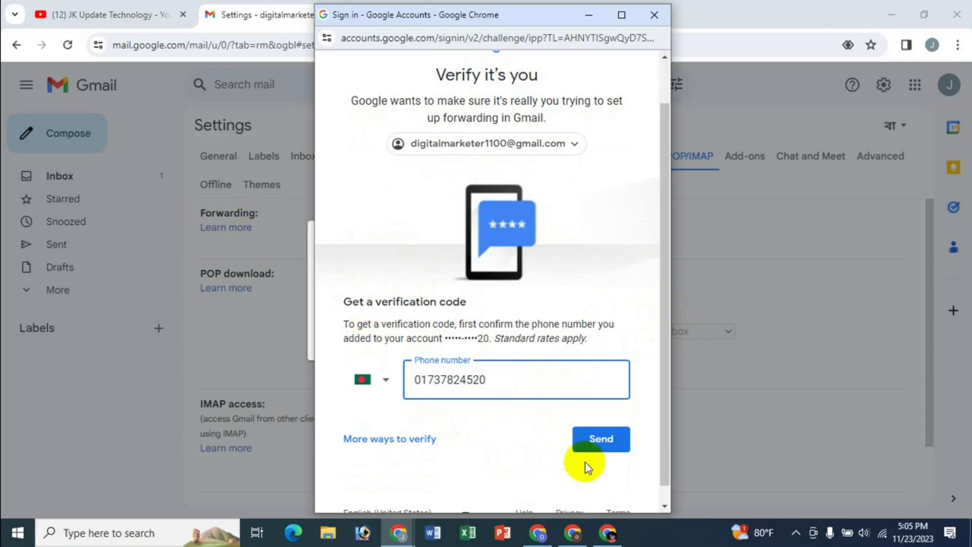
click(605, 447)
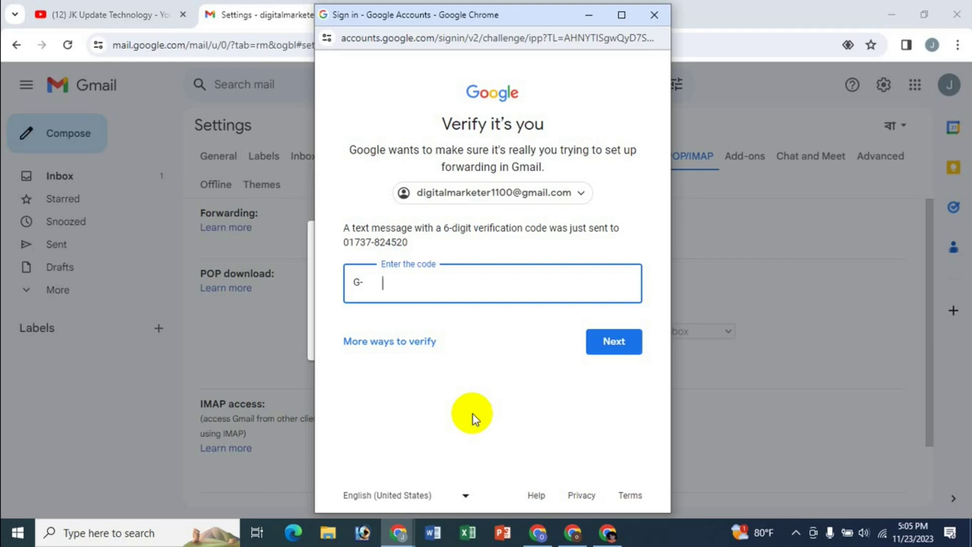
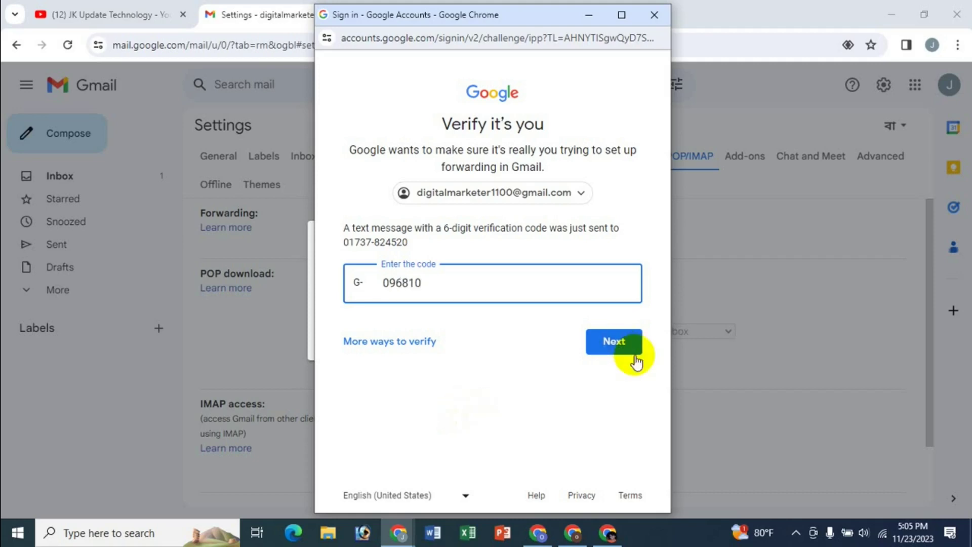
click(617, 342)
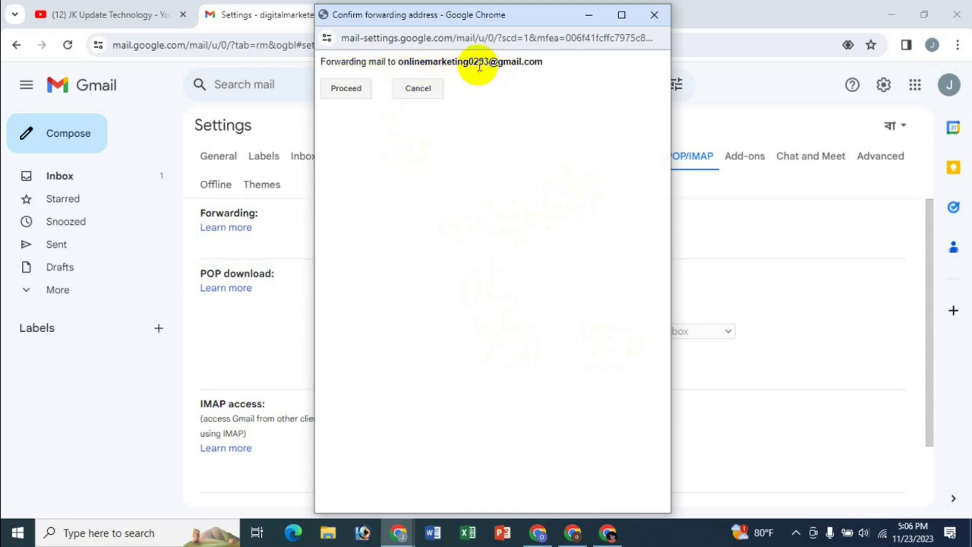
- Approve forwarding to the new address, then switch to the receiving account's window
click(342, 91)
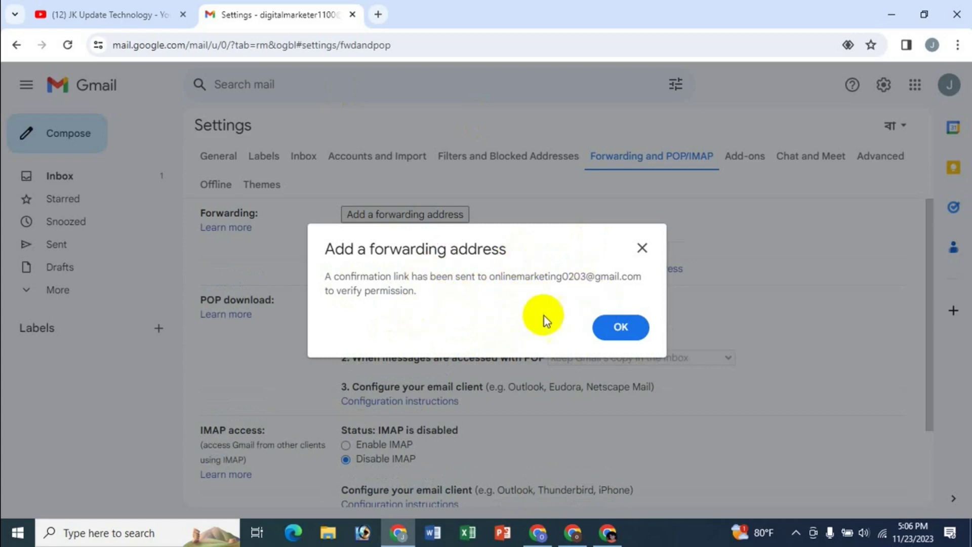
click(538, 532)
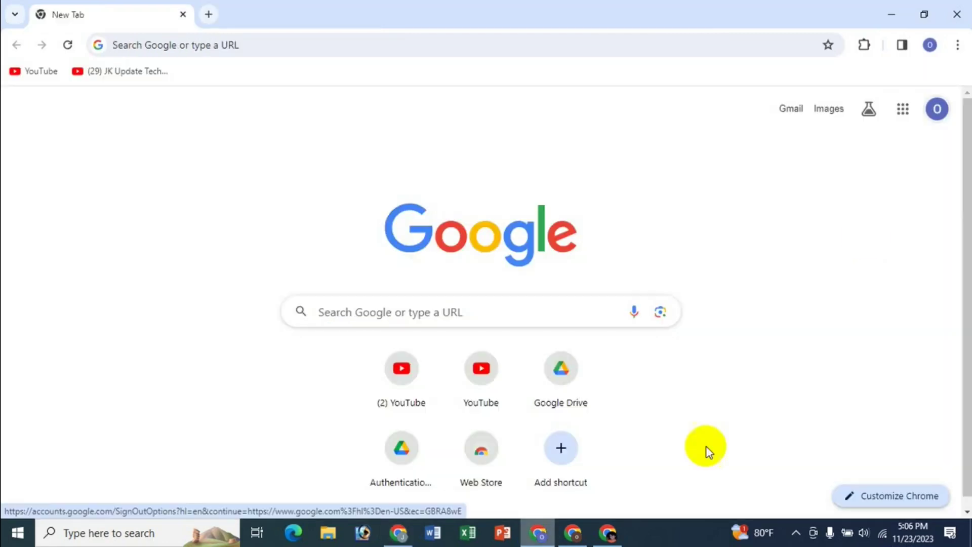
click(398, 532)
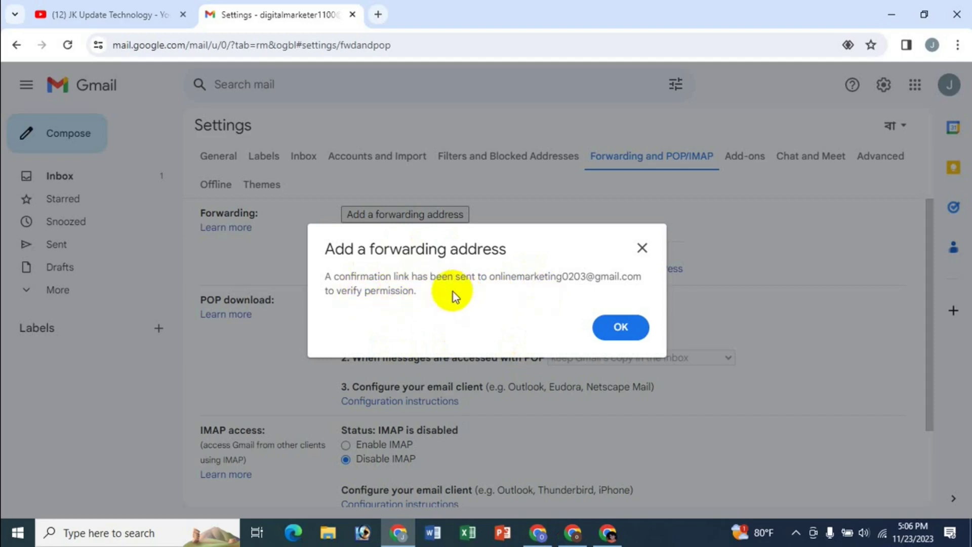
click(537, 531)
- Confirm the request via the Gmail Forwarding Confirmation email's link, then return to Settings
click(791, 112)
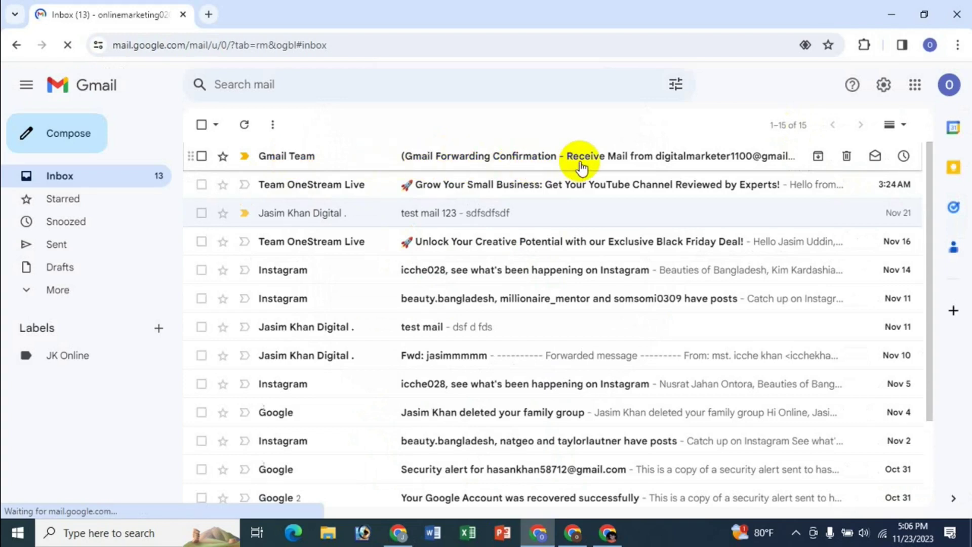
click(521, 159)
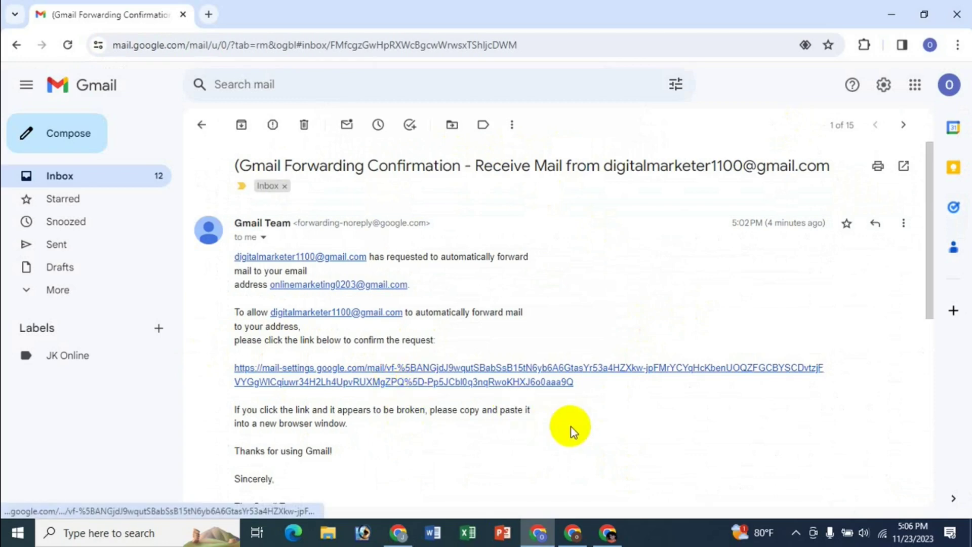
scroll(561, 424, down, 3)
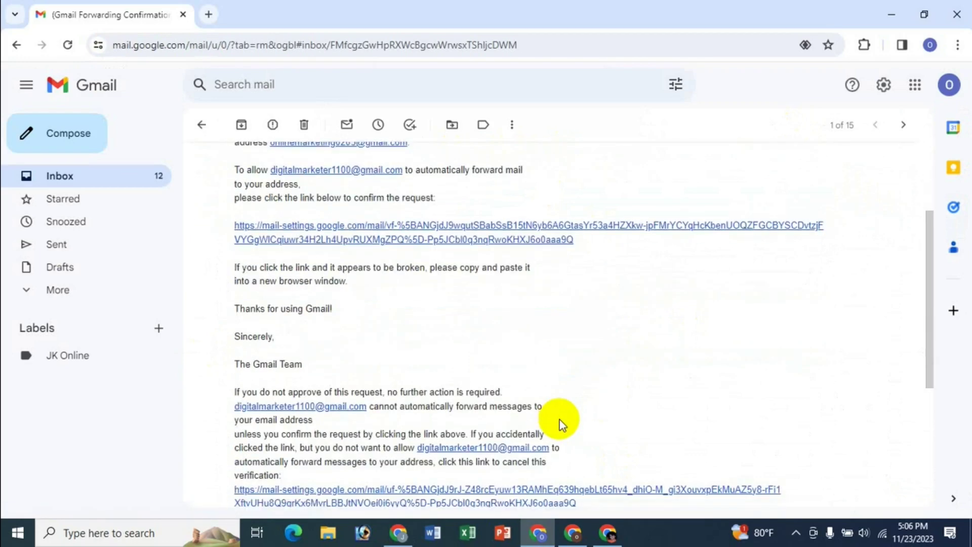
scroll(561, 424, down, 3)
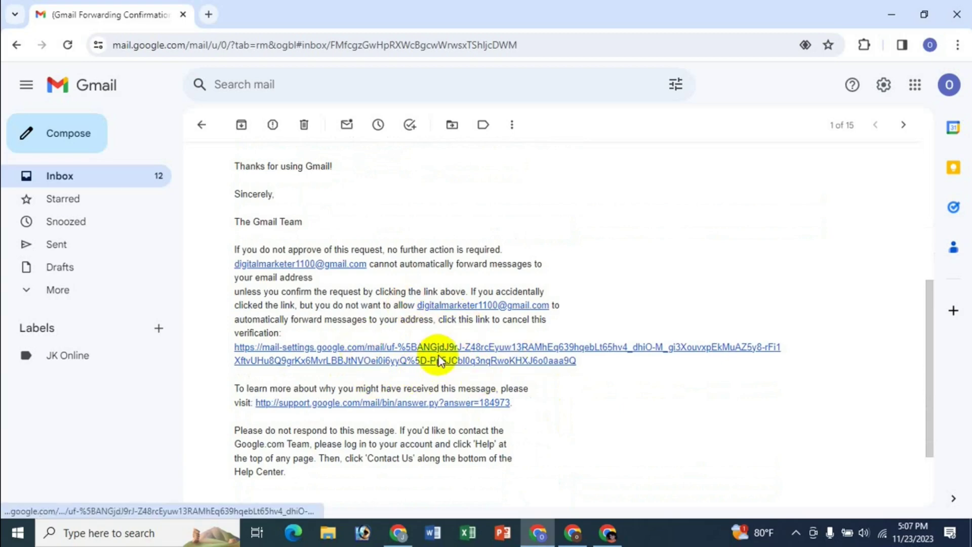
scroll(582, 349, up, 4)
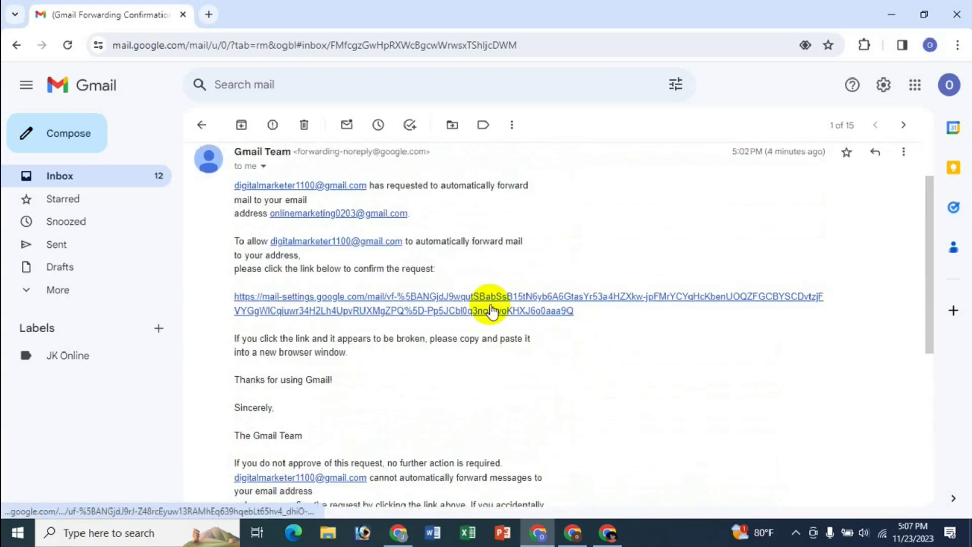
scroll(404, 305, up, 2)
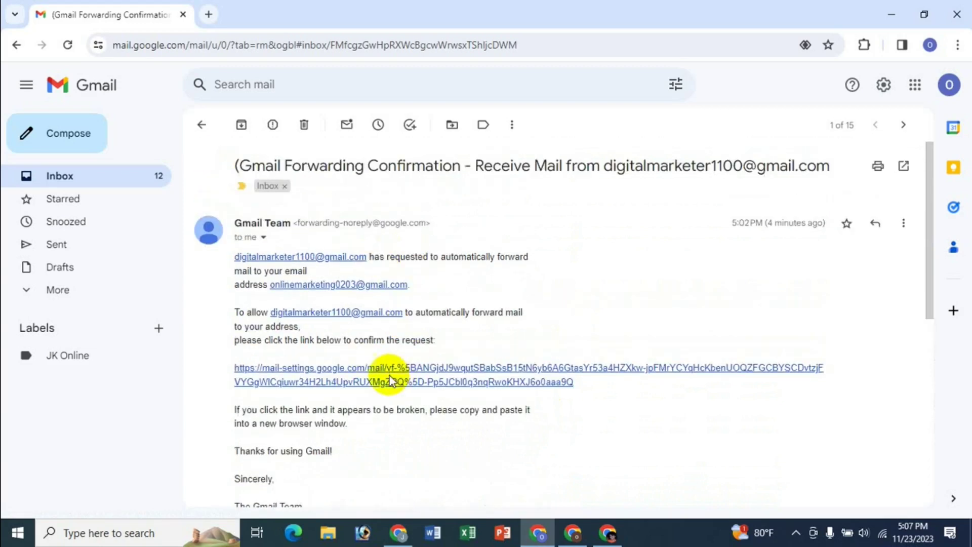
click(360, 376)
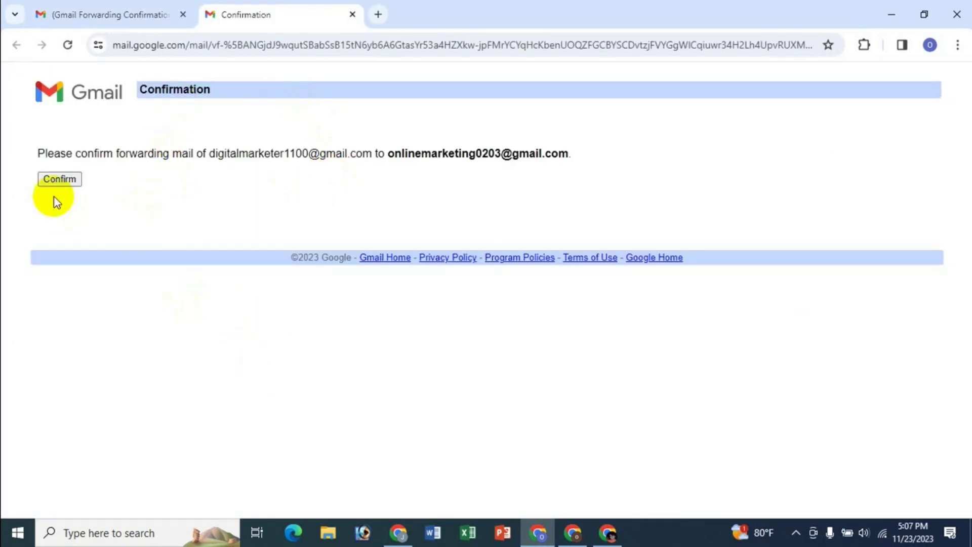
click(59, 180)
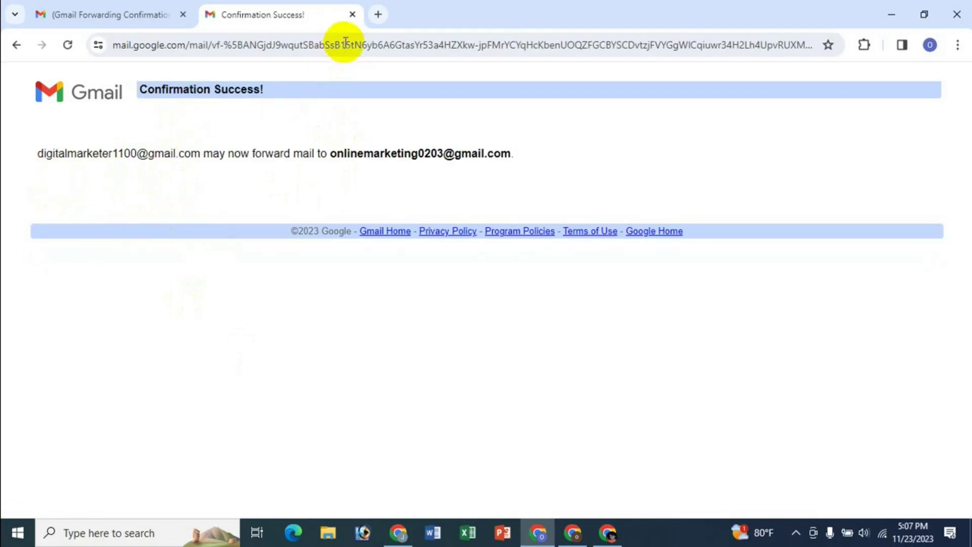
click(351, 16)
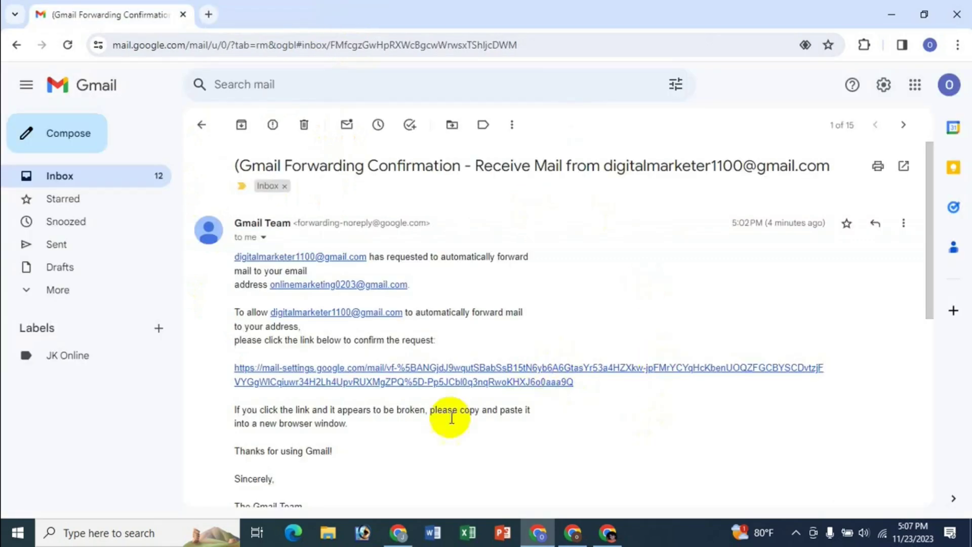
click(398, 533)
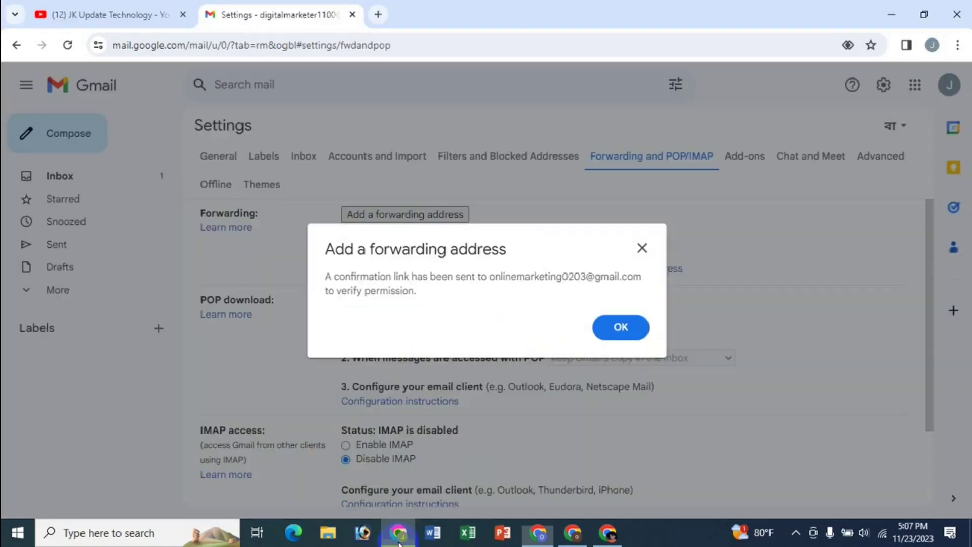
- Dismiss the confirmation-sent notice, glance at the receiving account, and return to Settings
click(616, 330)
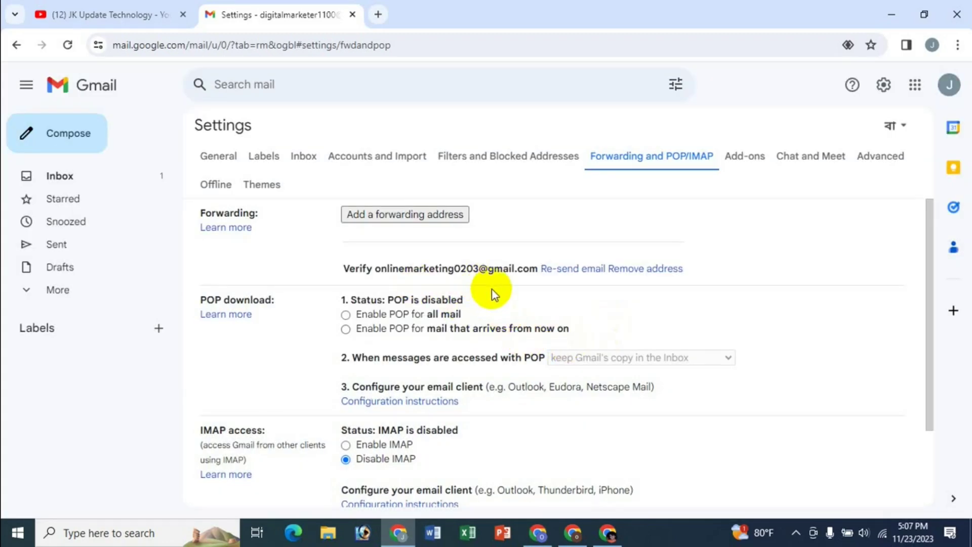
click(538, 533)
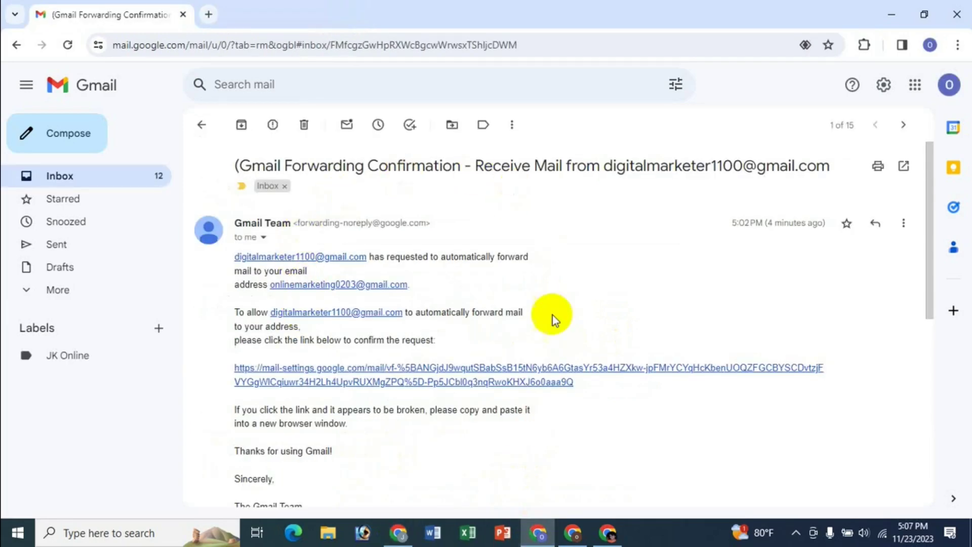
click(399, 533)
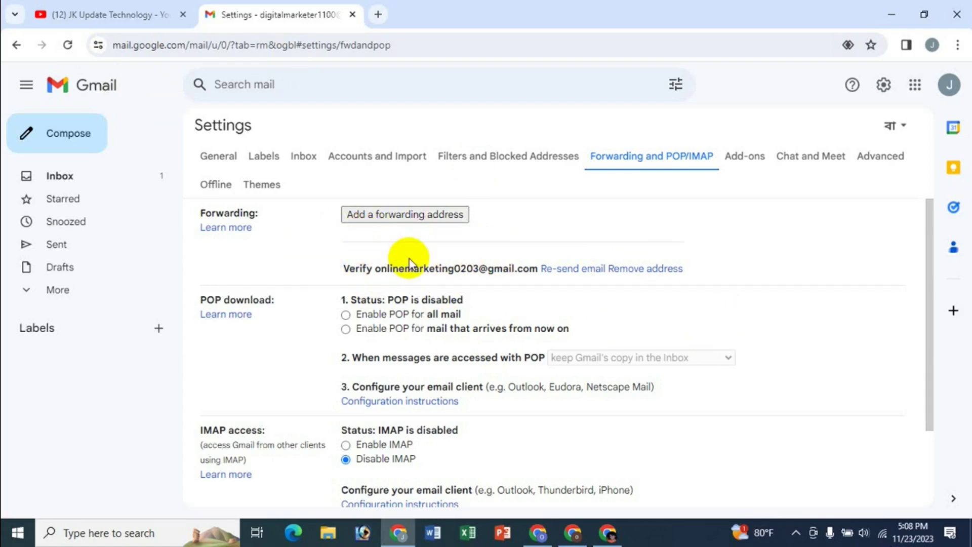
- Reload Settings, enable forwarding incoming mail with Gmail's copy kept in the Inbox, and save
click(68, 46)
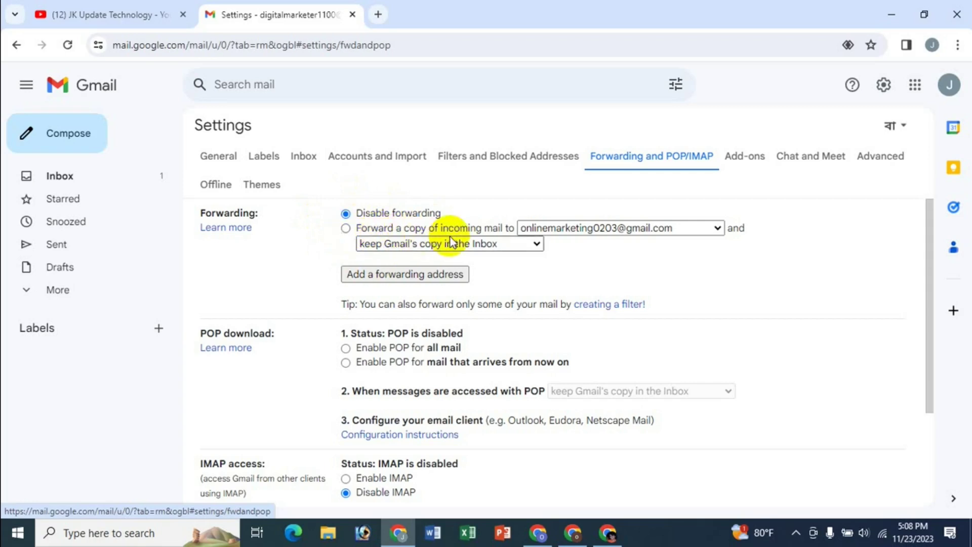
click(346, 229)
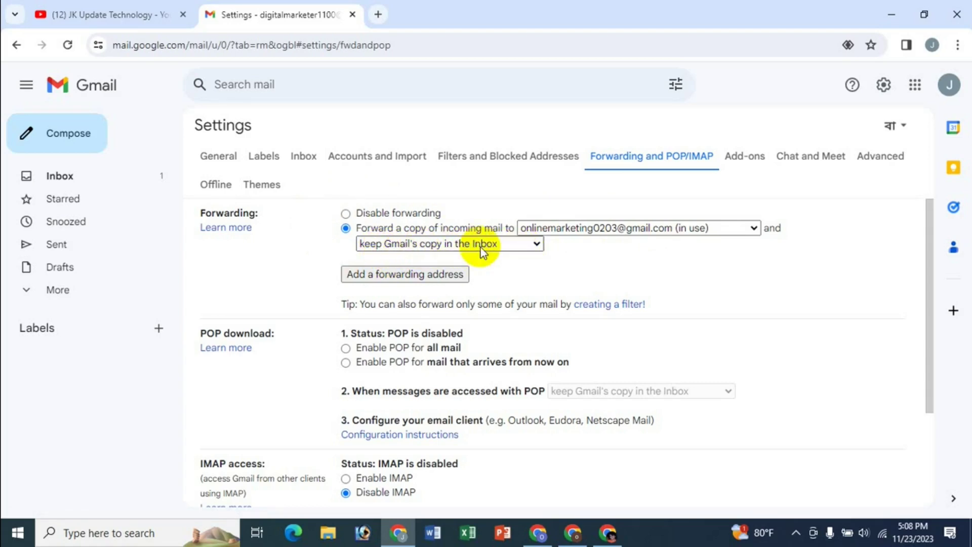
click(532, 248)
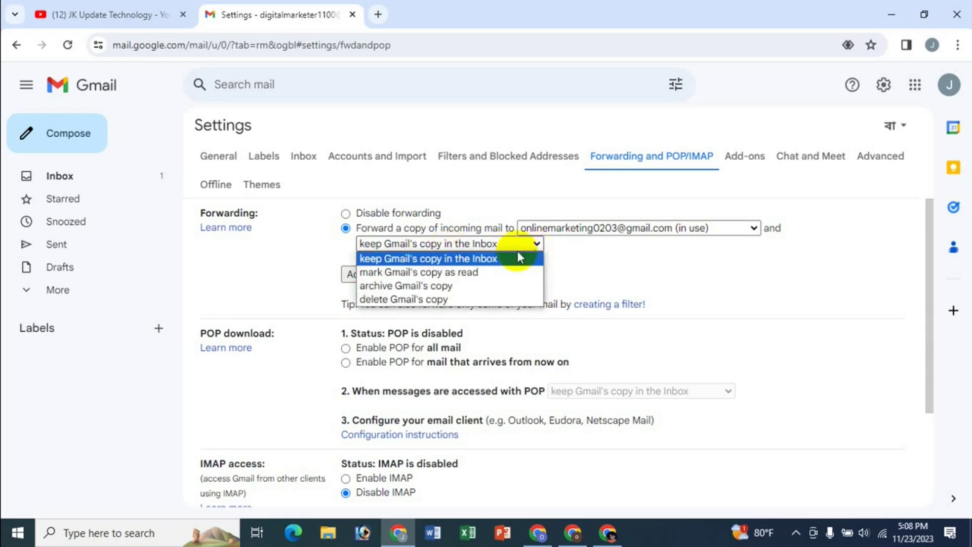
click(471, 259)
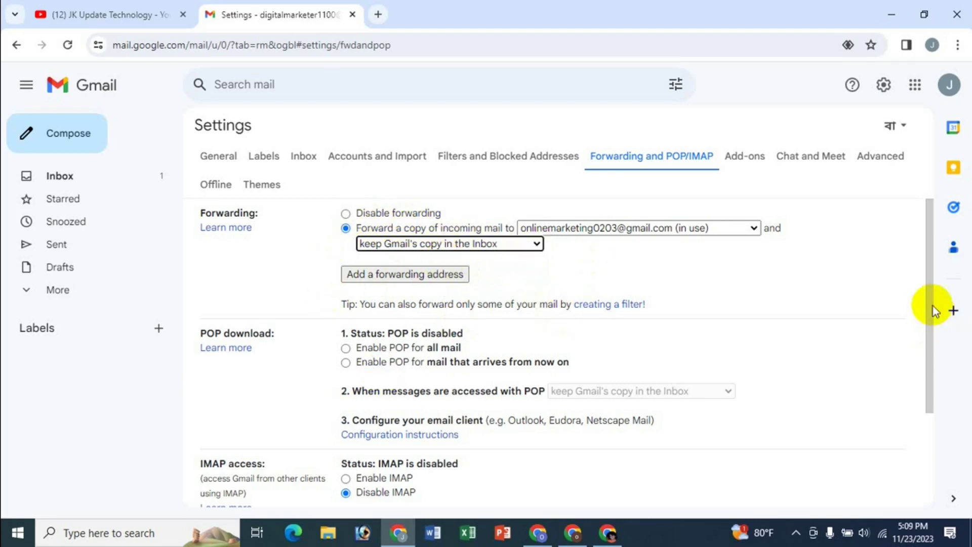
drag(932, 306, 930, 312)
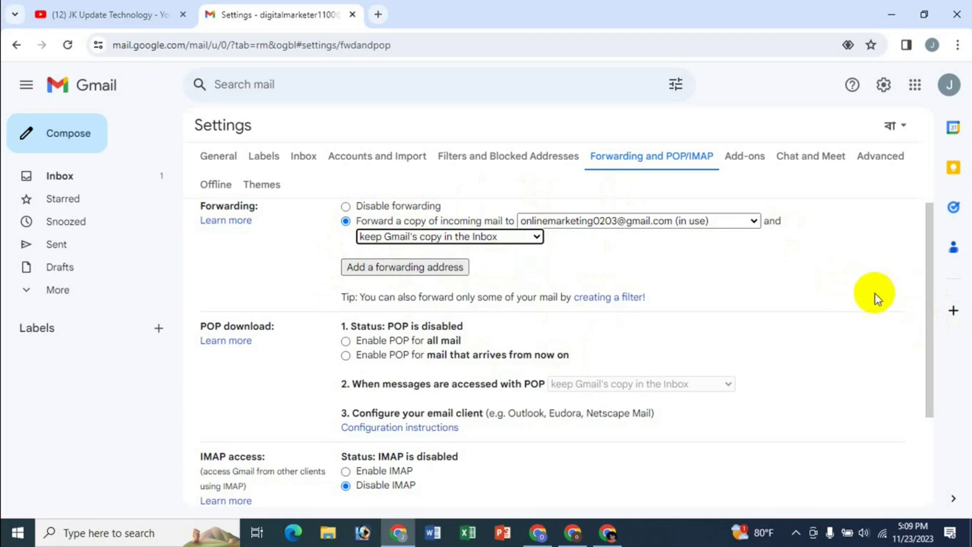
drag(928, 272, 922, 387)
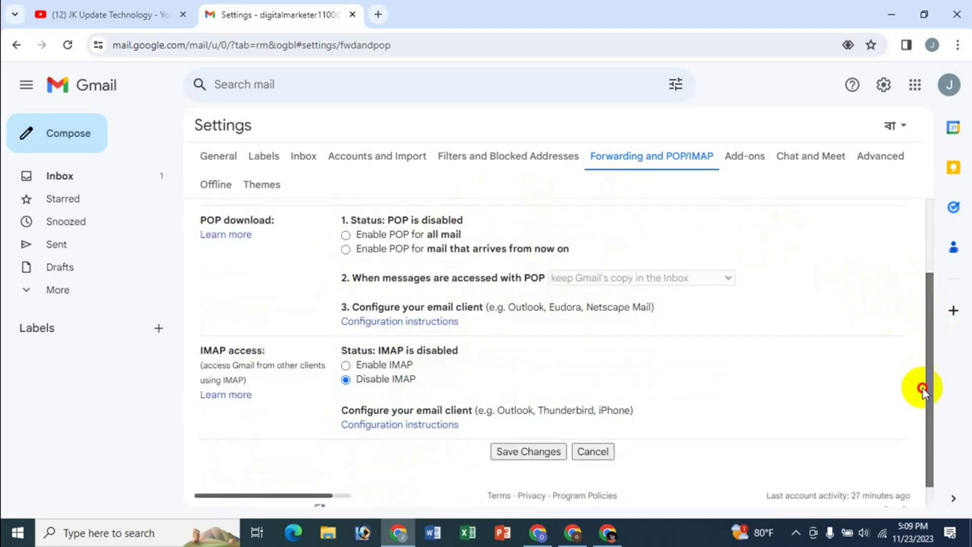
click(516, 431)
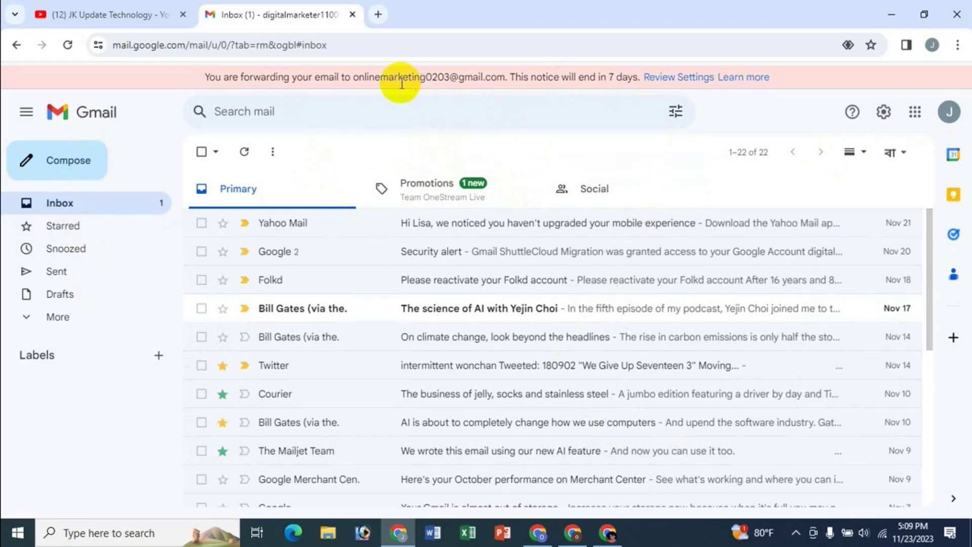
- Bring forward a third Chrome window and open that account's Gmail inbox
click(538, 533)
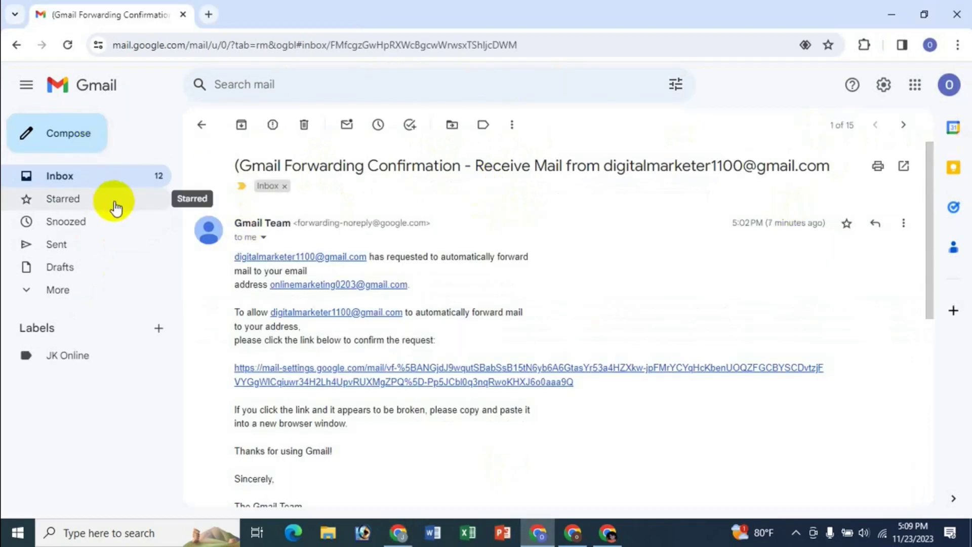
click(397, 533)
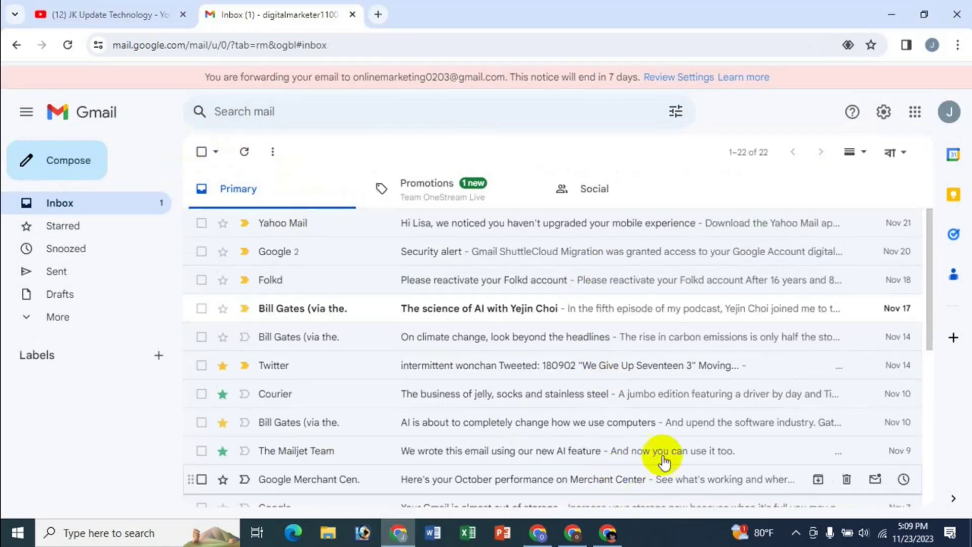
click(617, 540)
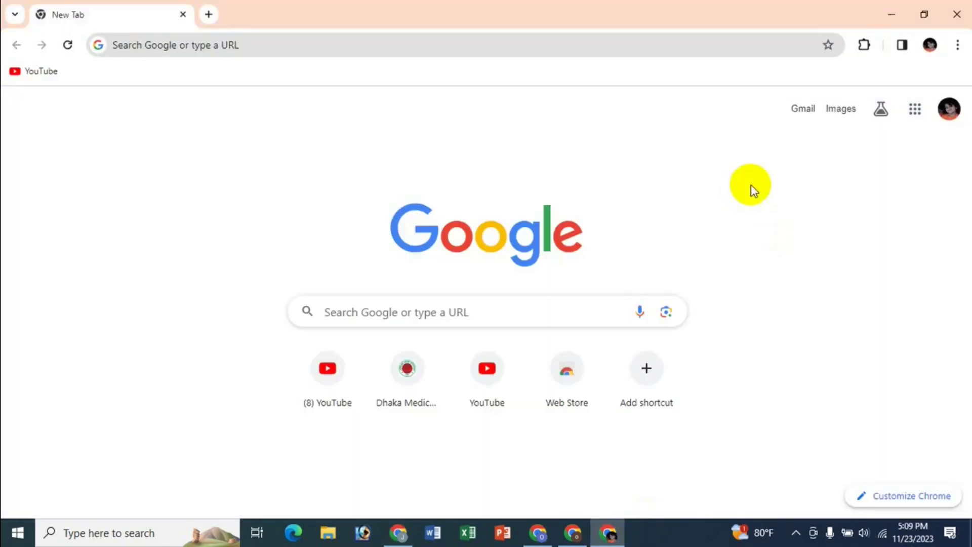
click(802, 114)
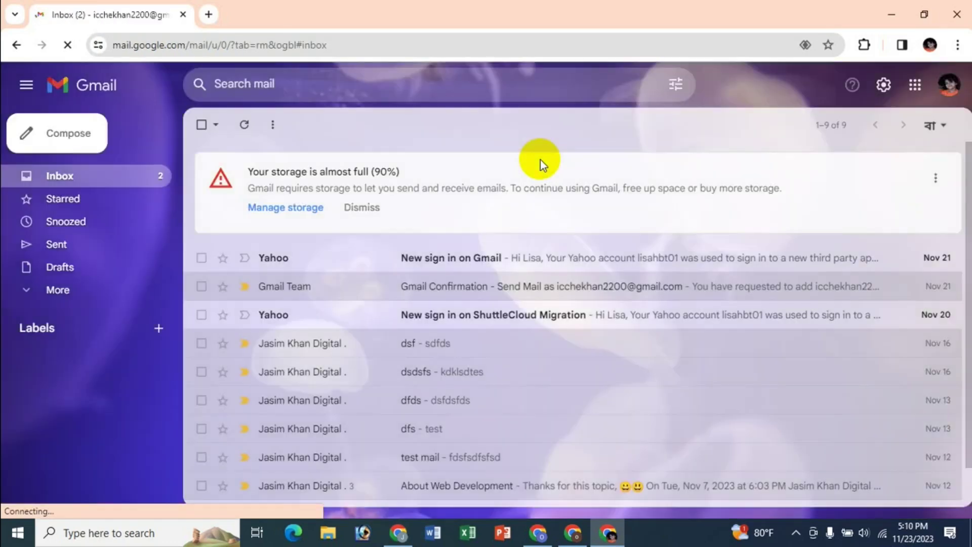
- Start a new message addressed to the forwarding account's copied email address
click(70, 137)
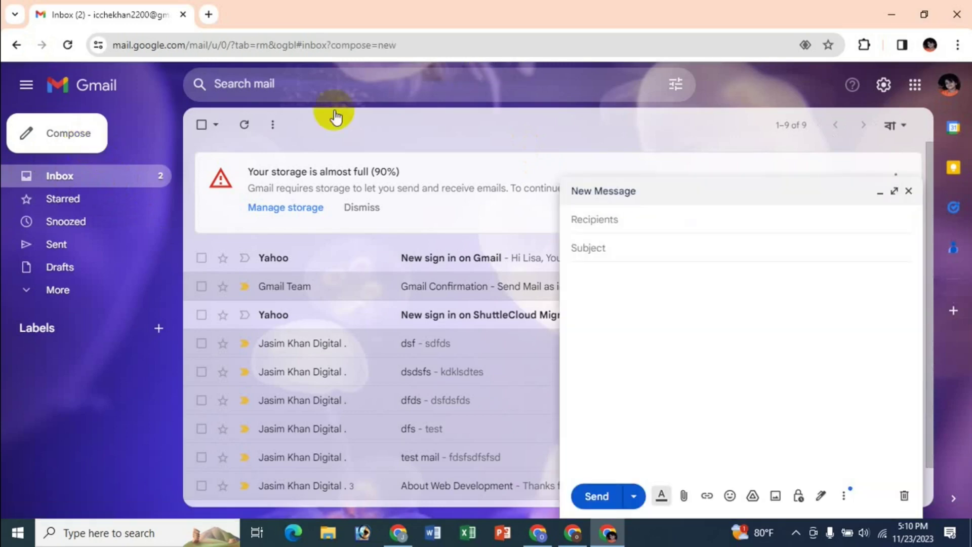
click(587, 221)
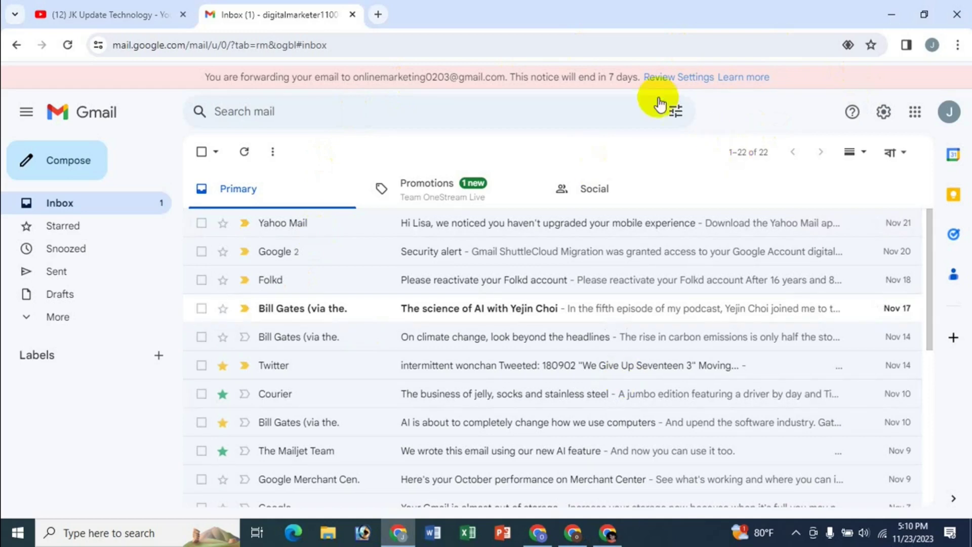
click(950, 116)
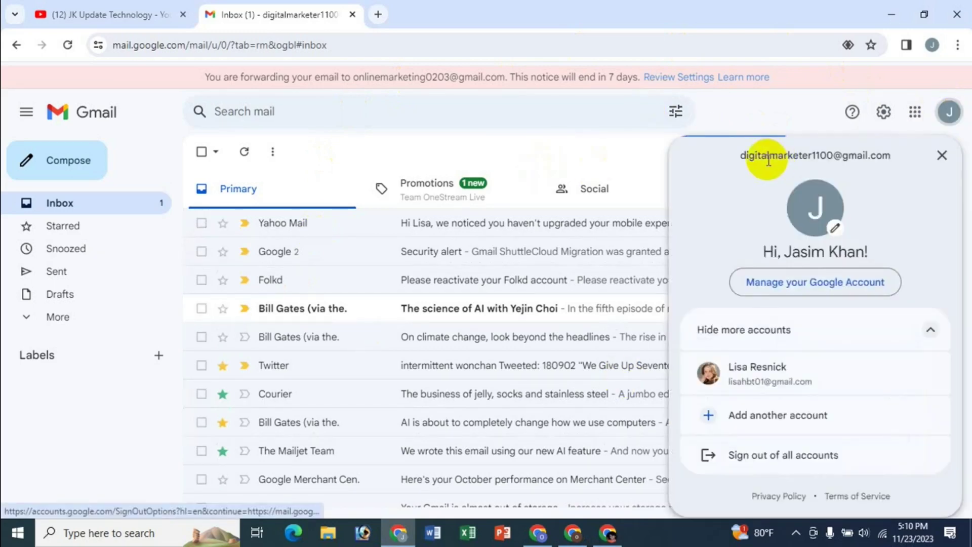
drag(742, 156, 895, 159)
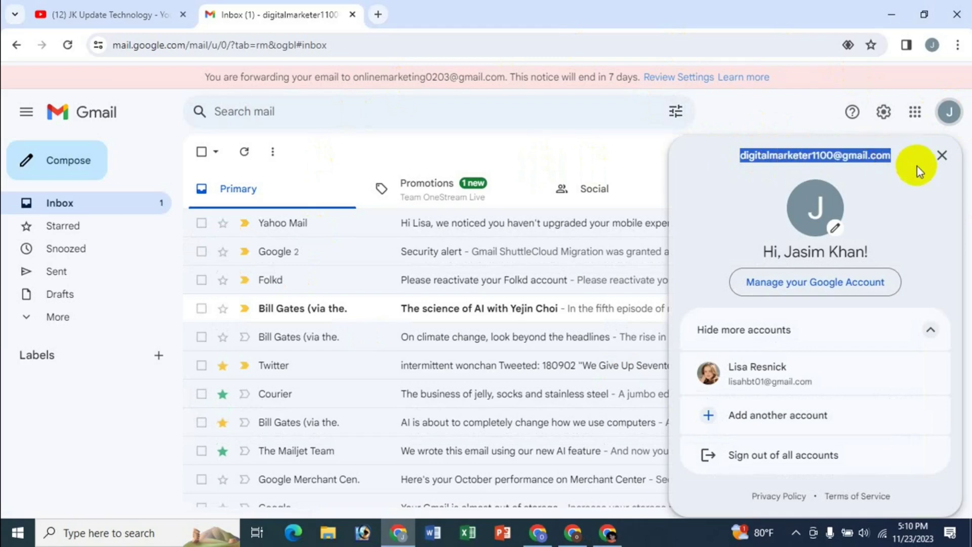
click(624, 141)
click(608, 532)
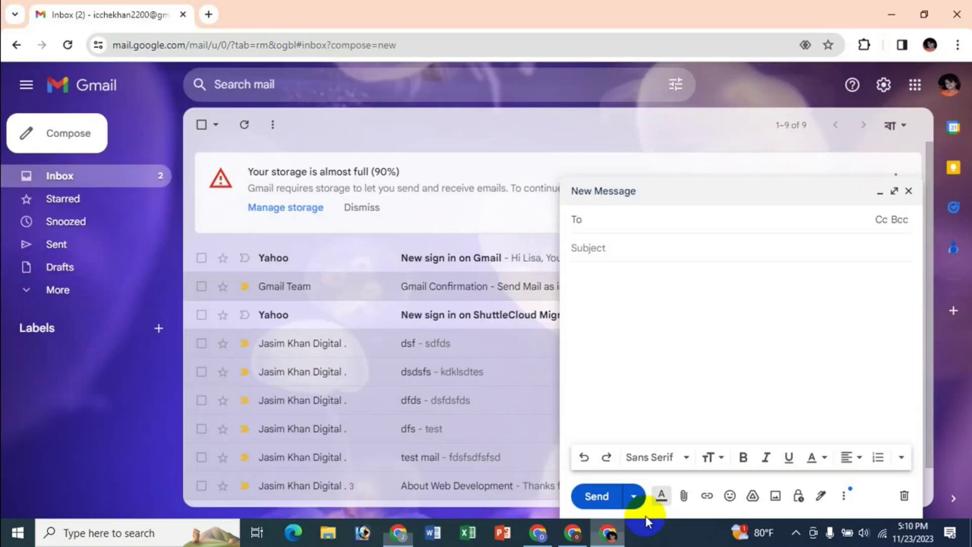
key(ctrl+v)
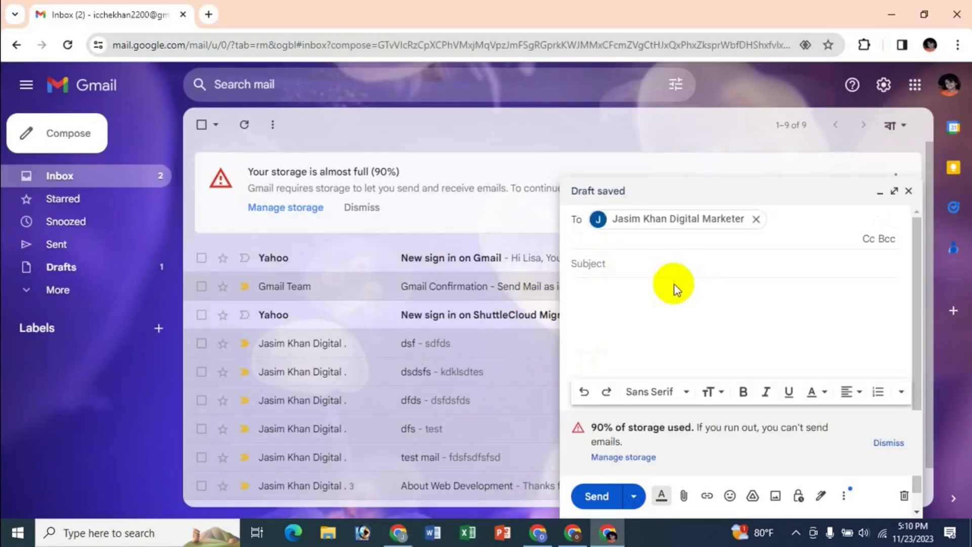
- Fill in the test subject and body, then send the message
click(598, 266)
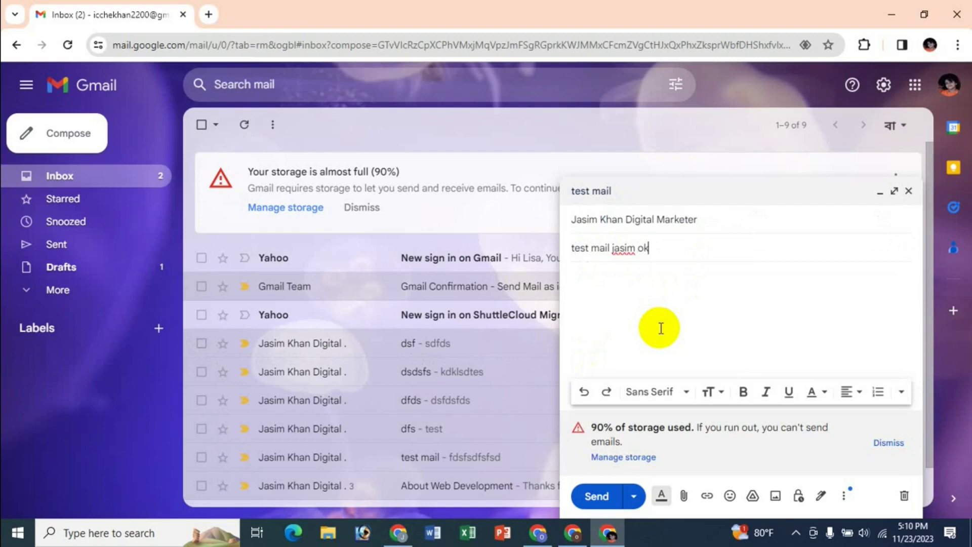
click(627, 276)
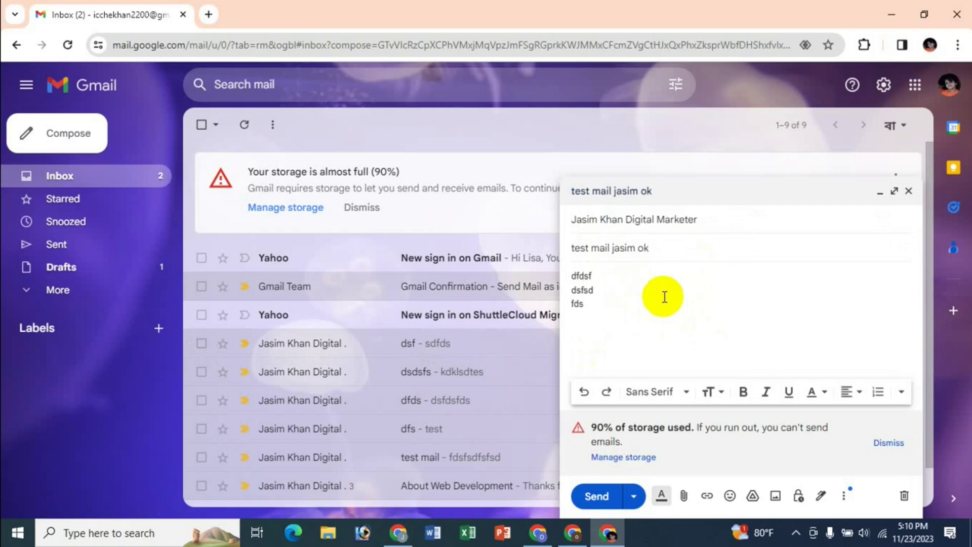
click(399, 531)
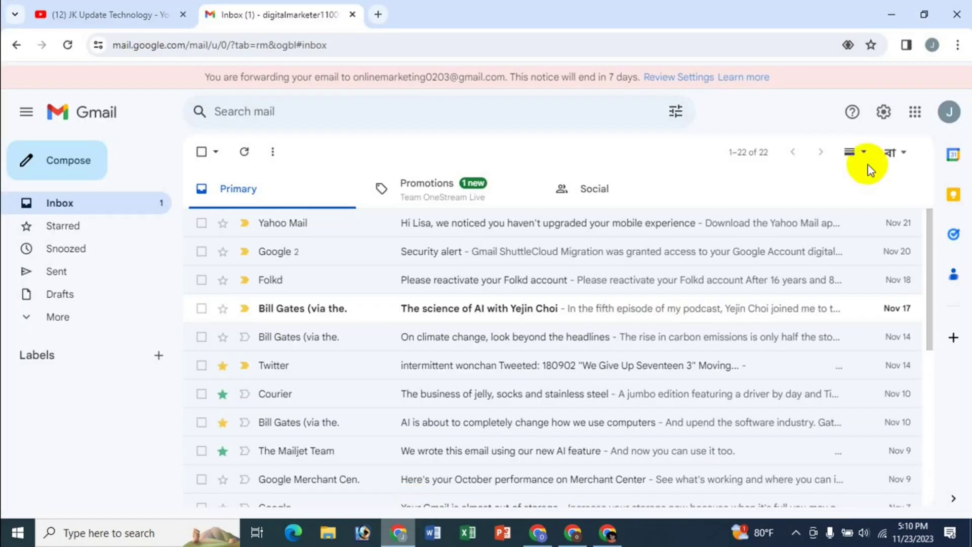
click(946, 114)
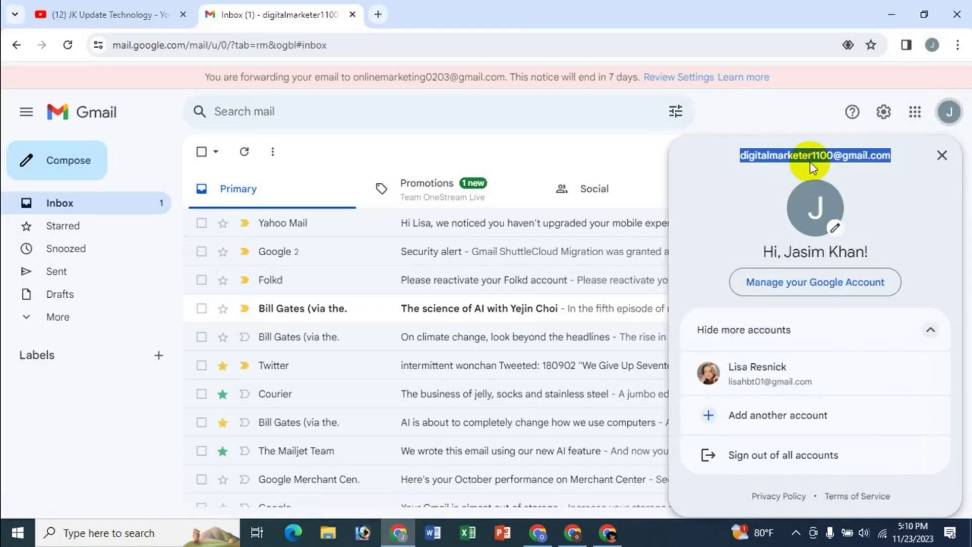
click(610, 536)
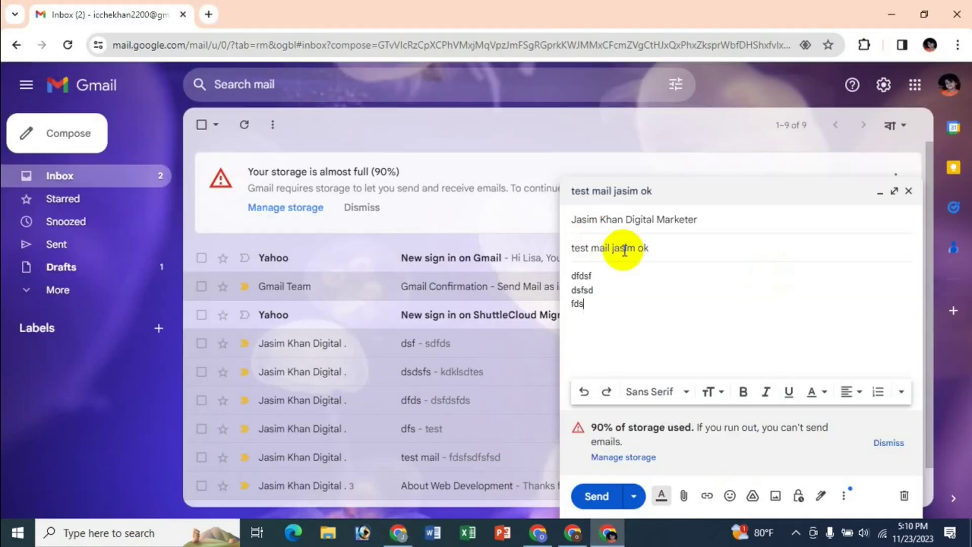
click(593, 497)
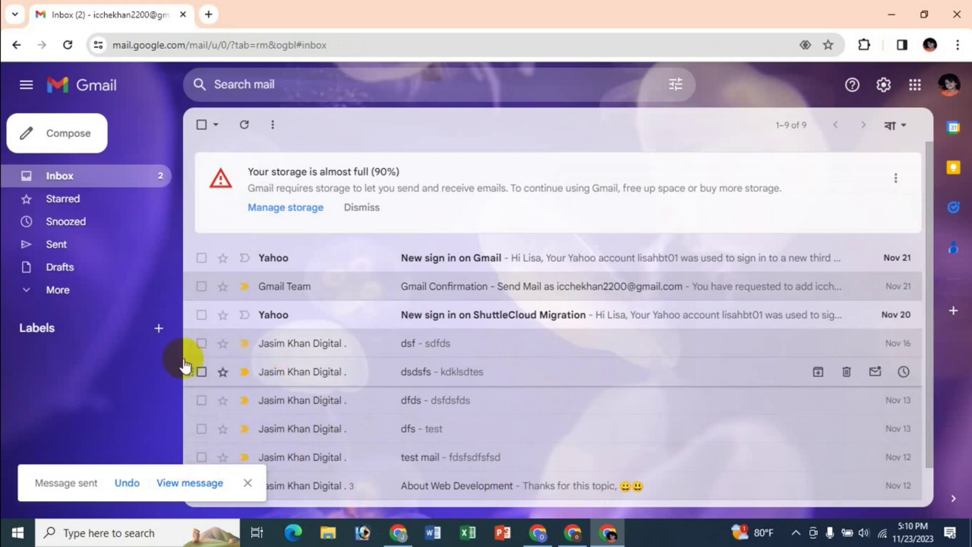
click(398, 532)
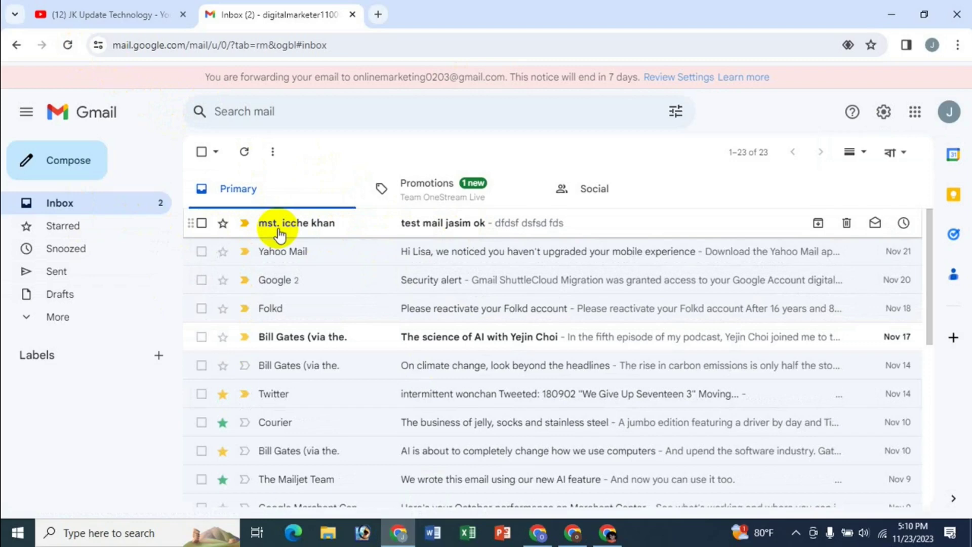
click(607, 533)
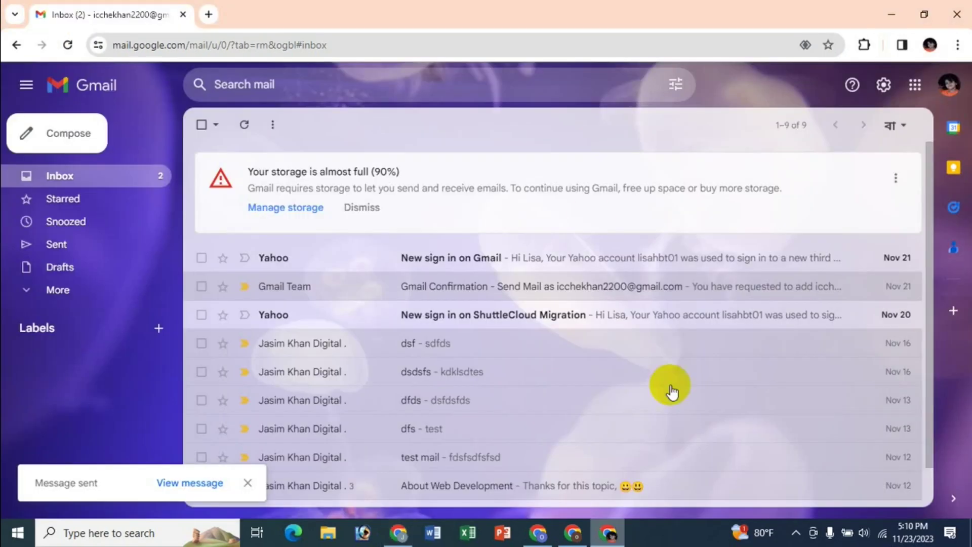
click(394, 538)
click(412, 227)
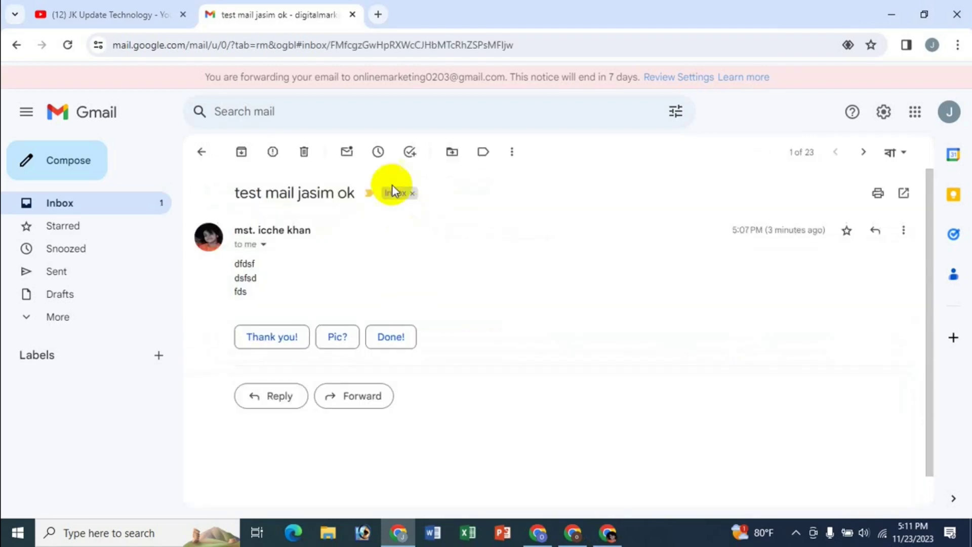
click(91, 205)
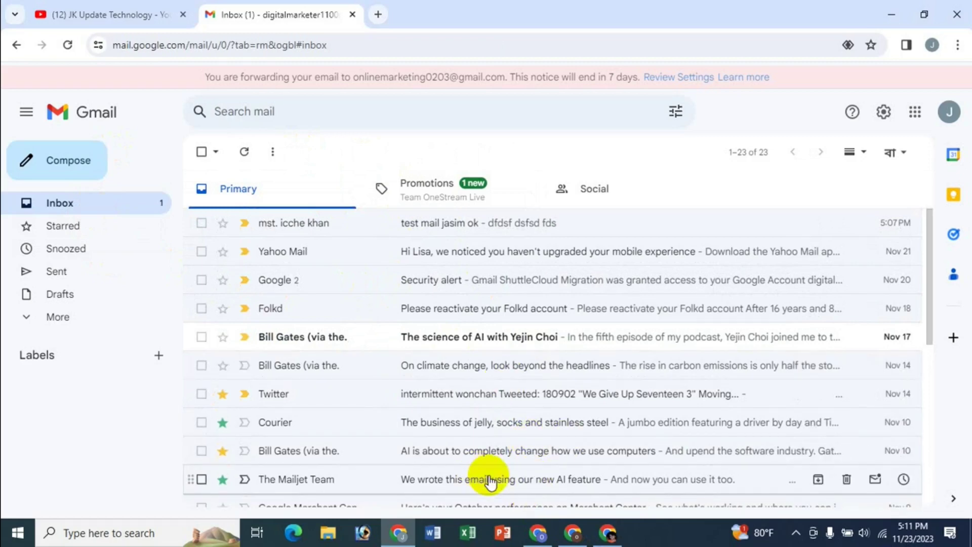
click(538, 532)
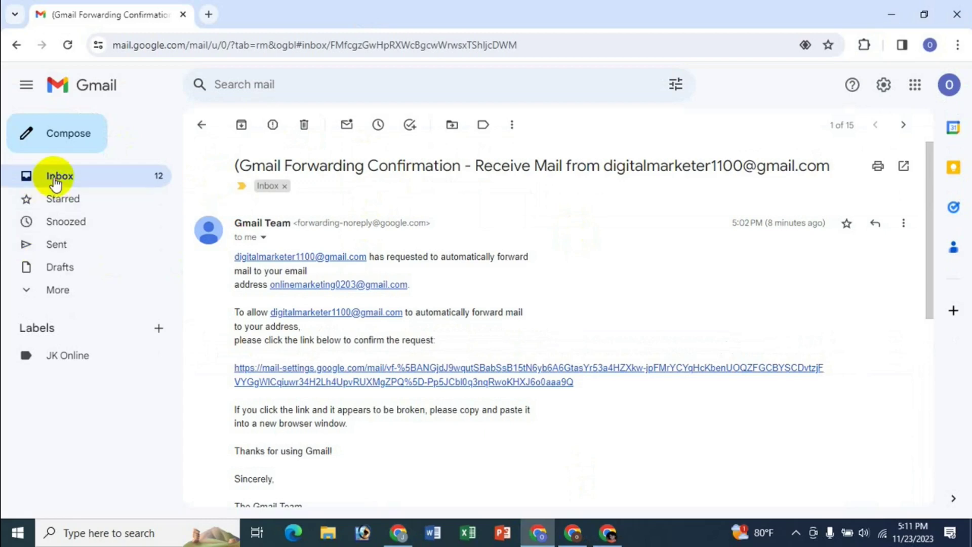
click(56, 180)
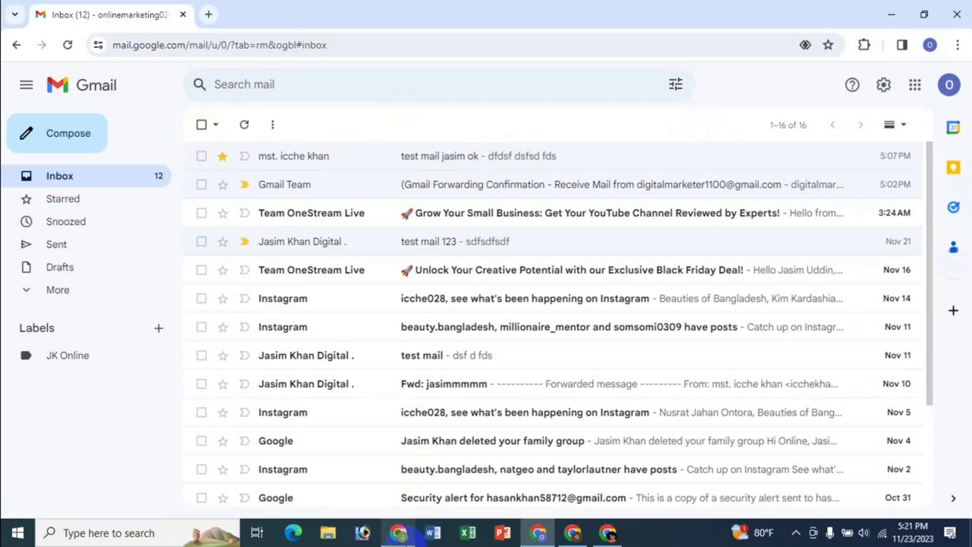
click(400, 535)
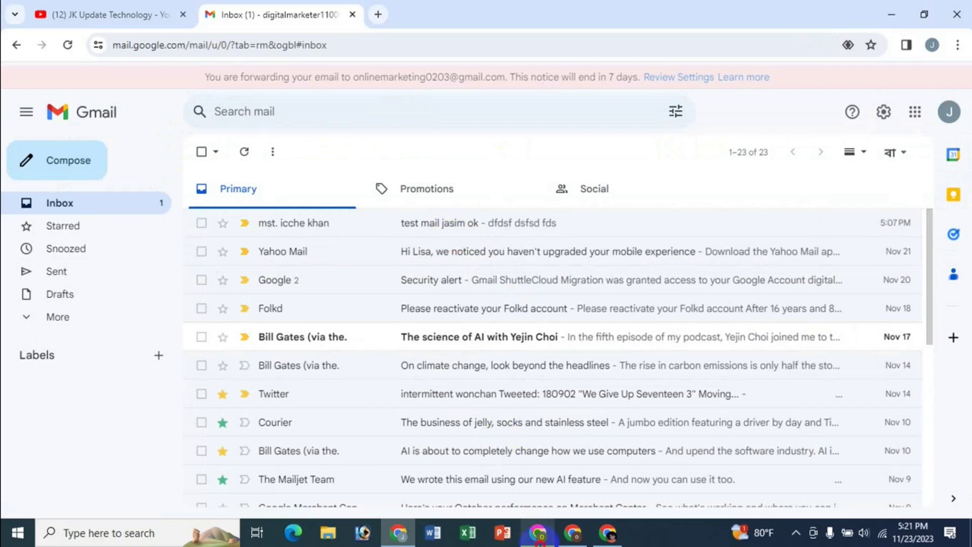
click(538, 534)
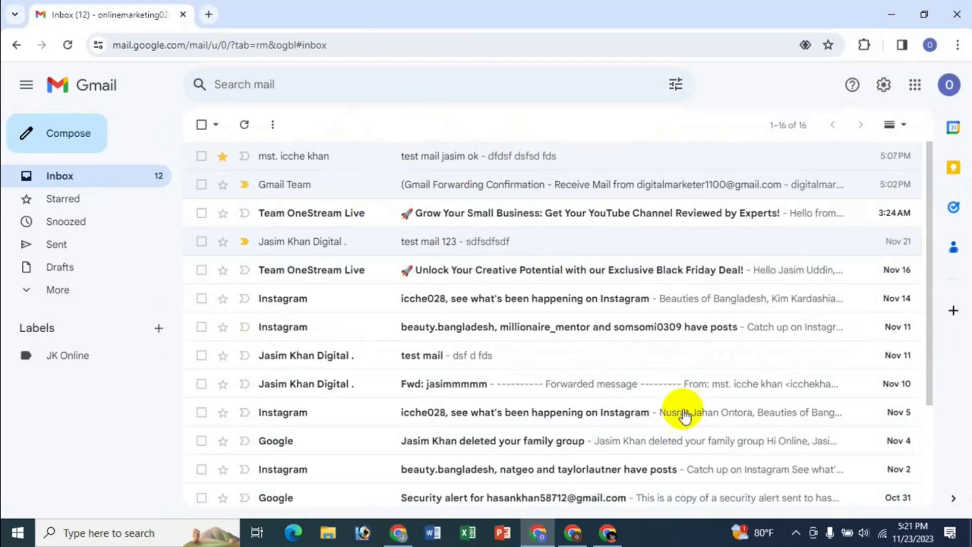
click(607, 536)
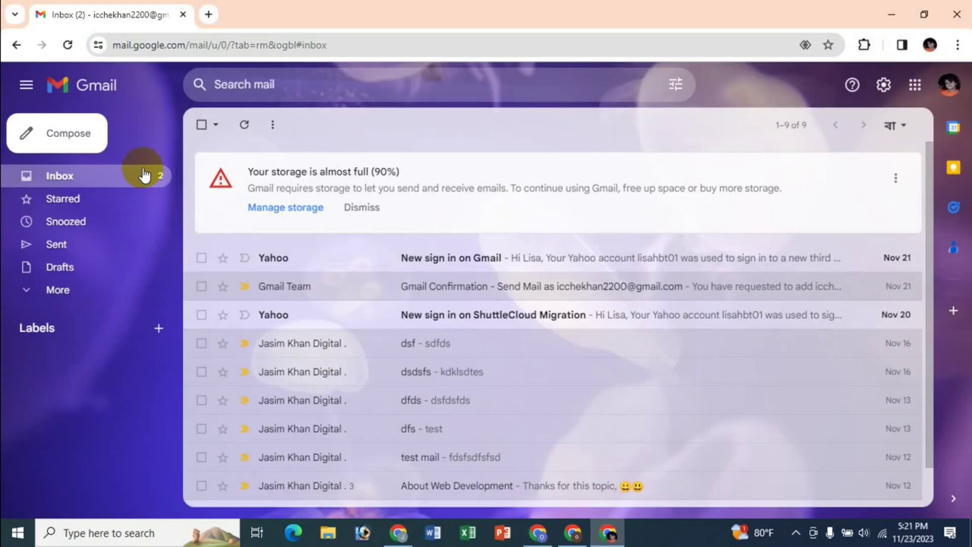
- Send a second test email titled 'jasim okkkk' to the suggested contact
click(95, 135)
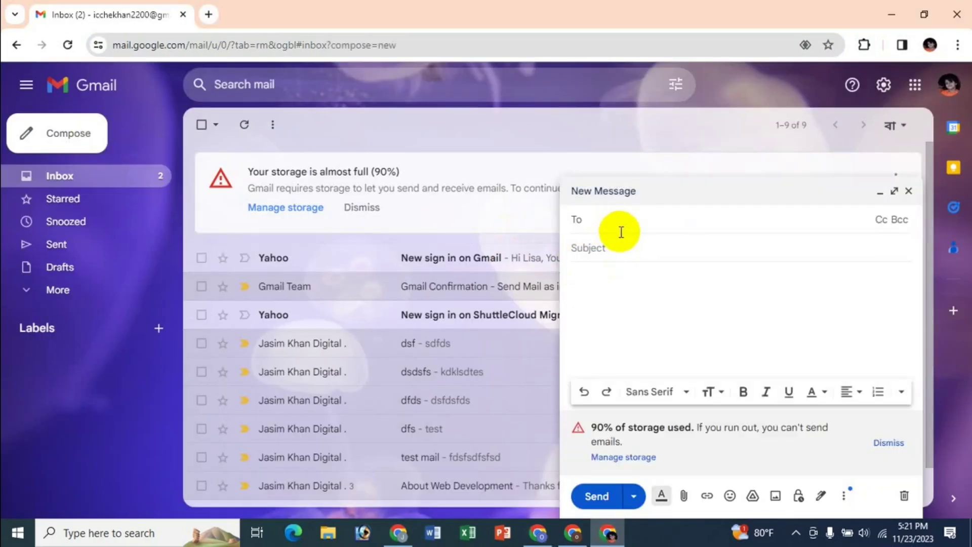
text(dig)
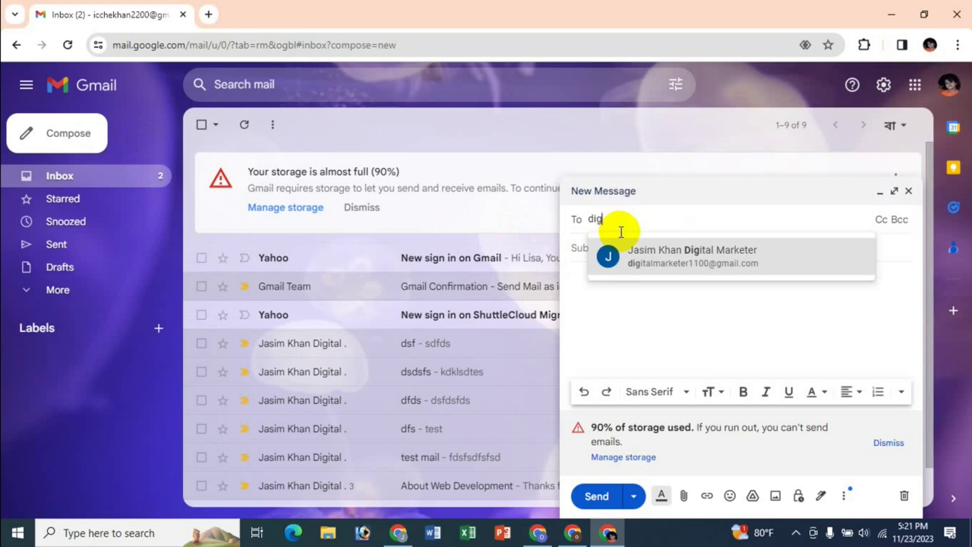
click(692, 265)
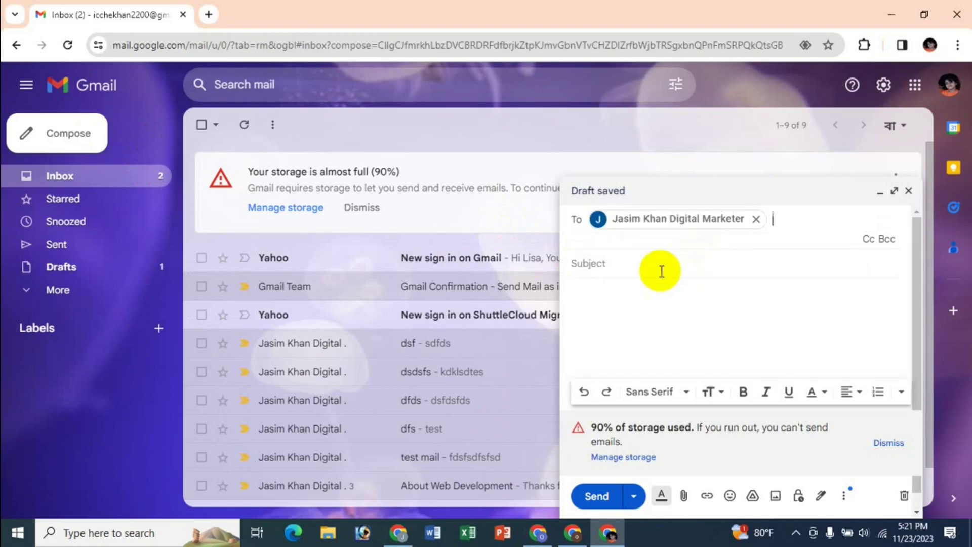
click(592, 266)
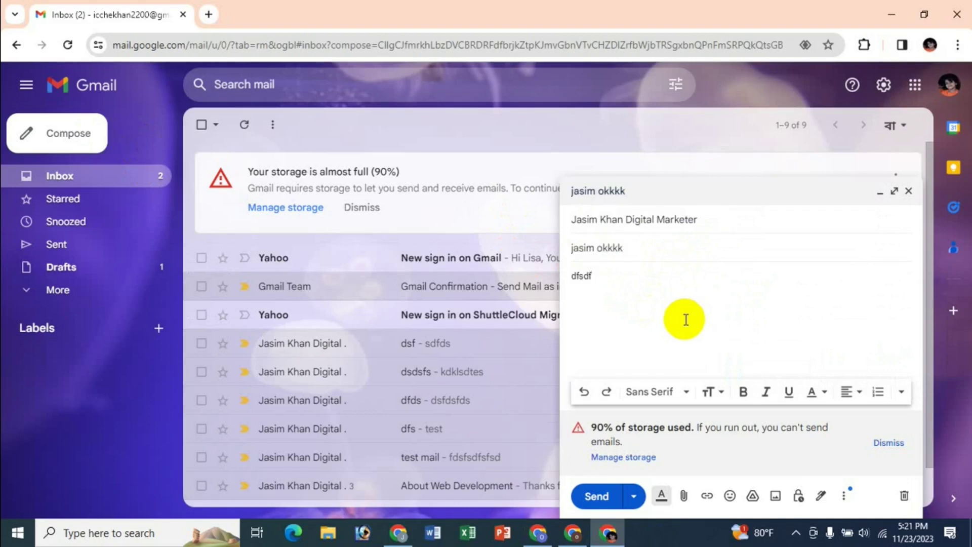
click(600, 497)
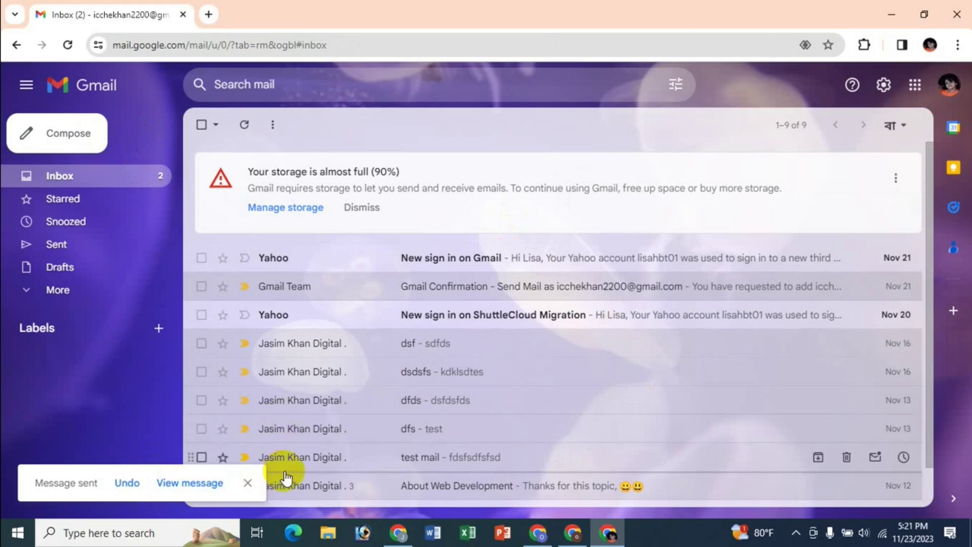
- Compare the receiving and forwarding-destination inboxes to confirm 'jasim okkkk' arrived
click(399, 540)
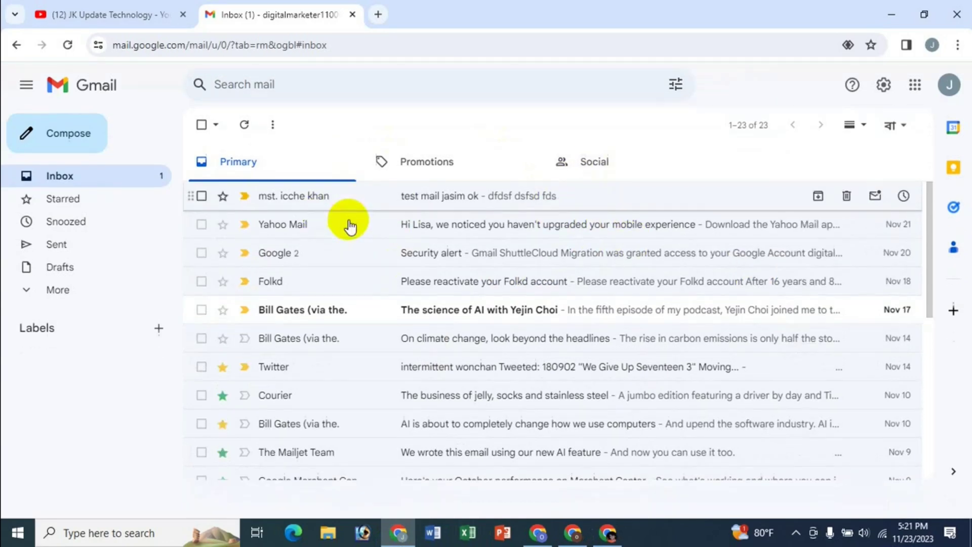
click(538, 533)
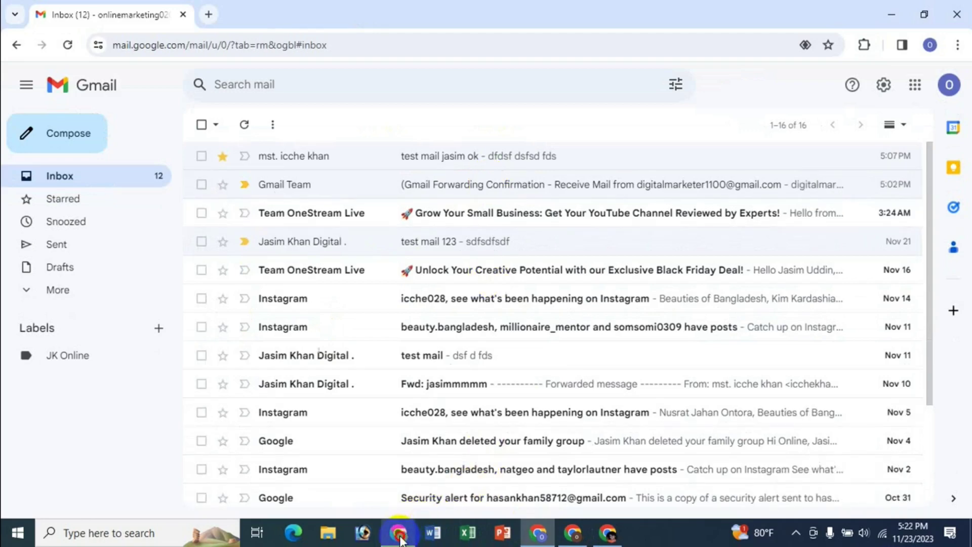
click(400, 532)
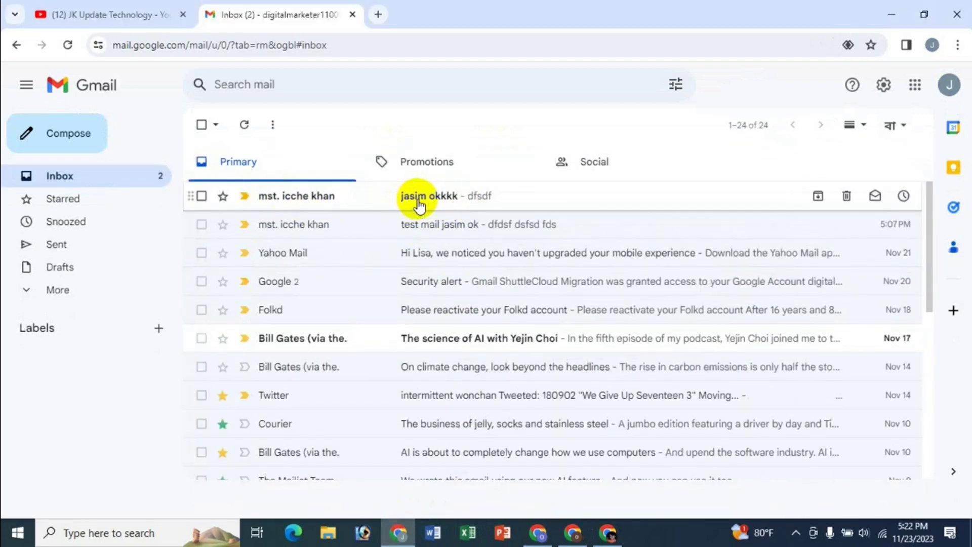
click(540, 538)
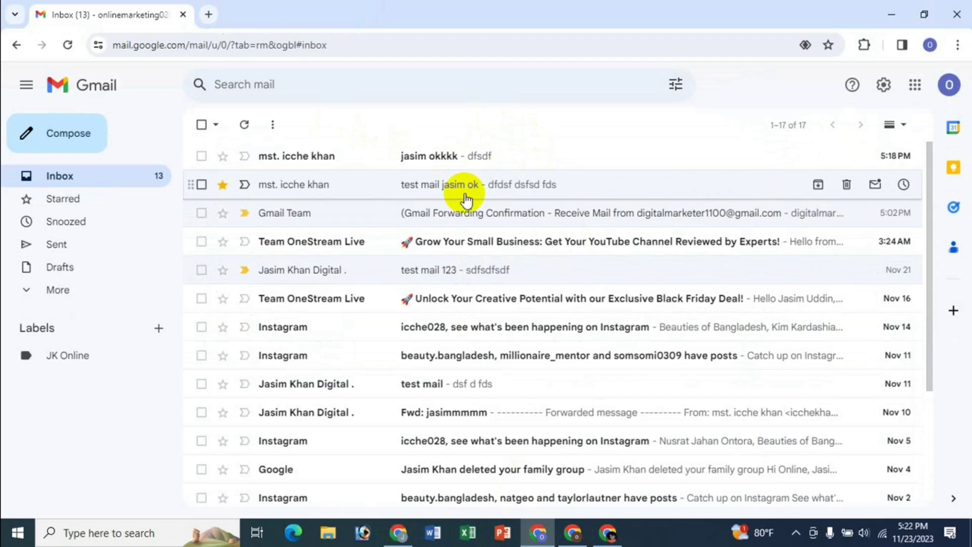
- Go to the Forwarding and POP/IMAP settings and start adding a forwarding address
click(398, 532)
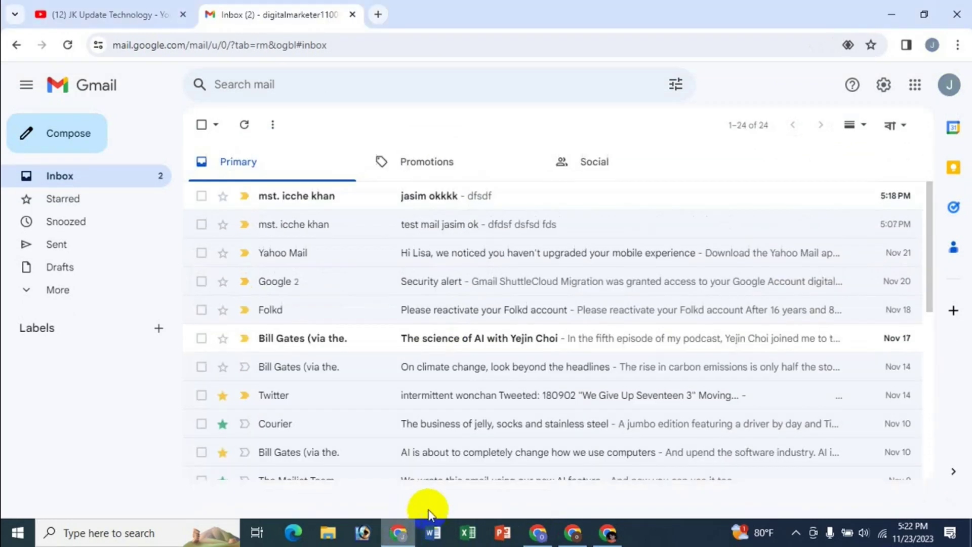
click(884, 86)
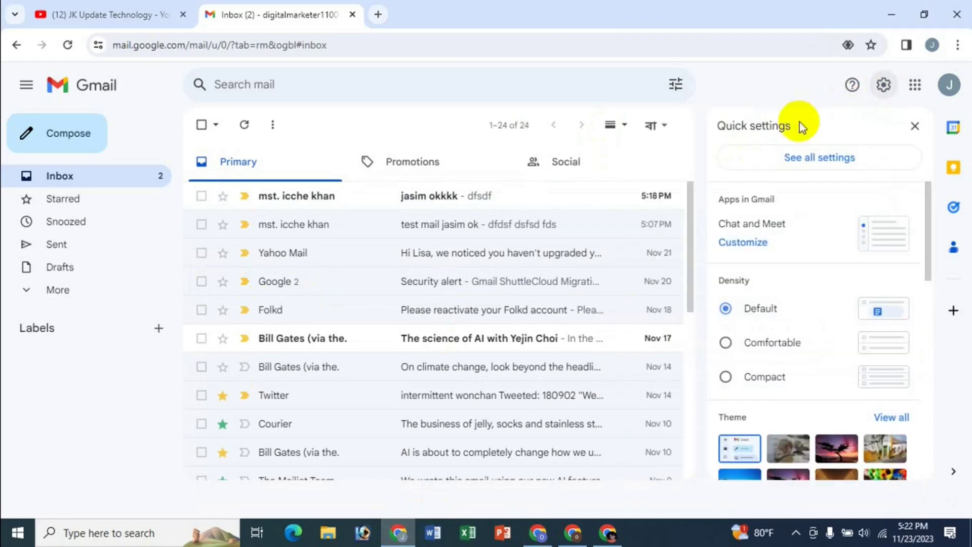
click(799, 161)
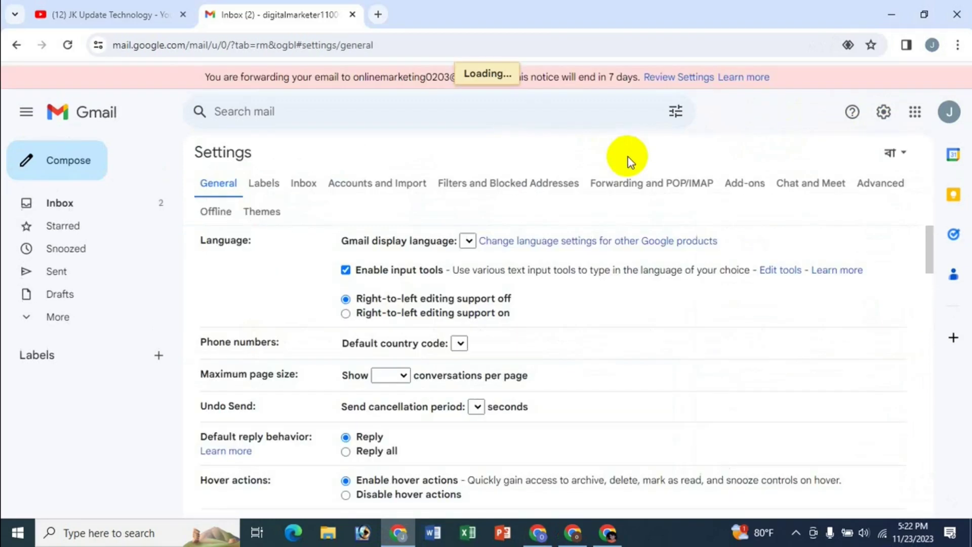
click(650, 185)
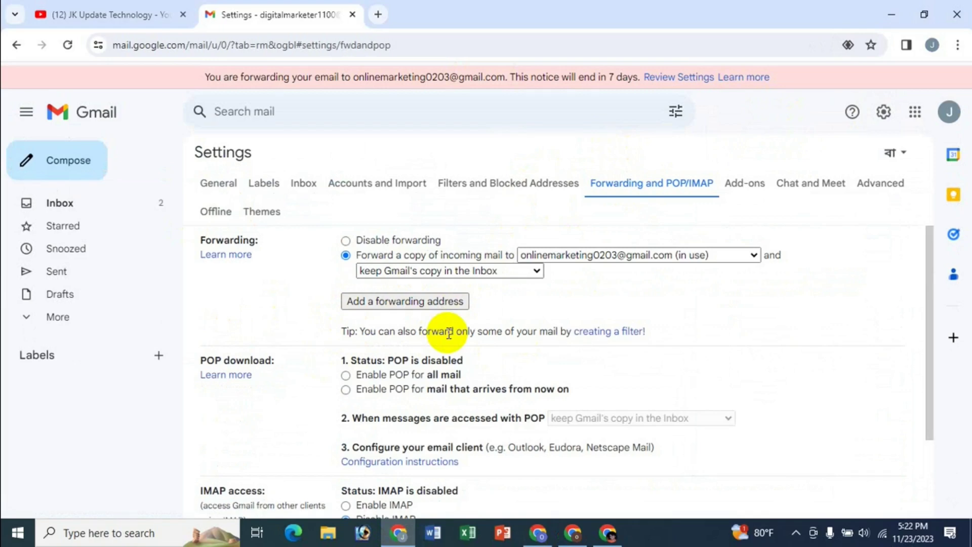
click(394, 304)
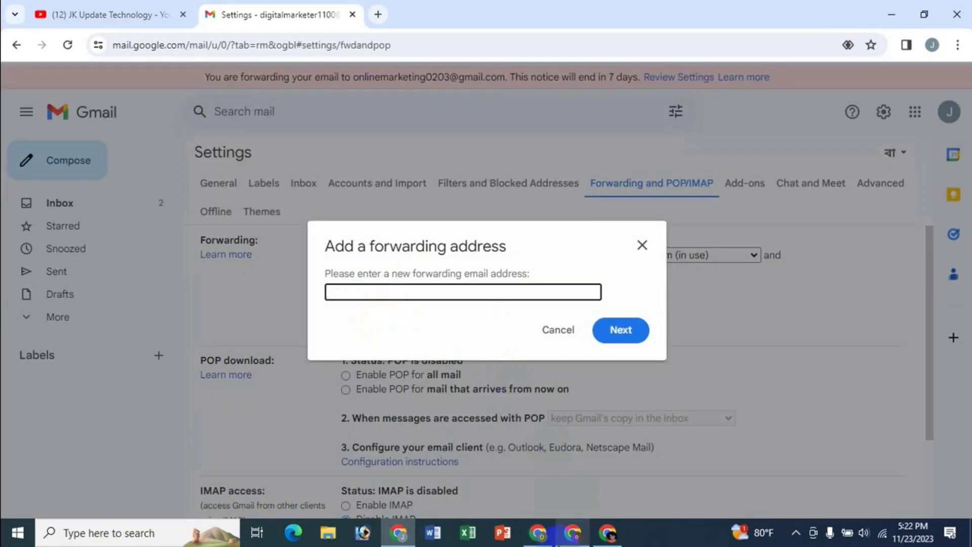
- Copy the other account's e-mail address, paste it as the forwarding address, and submit
click(580, 535)
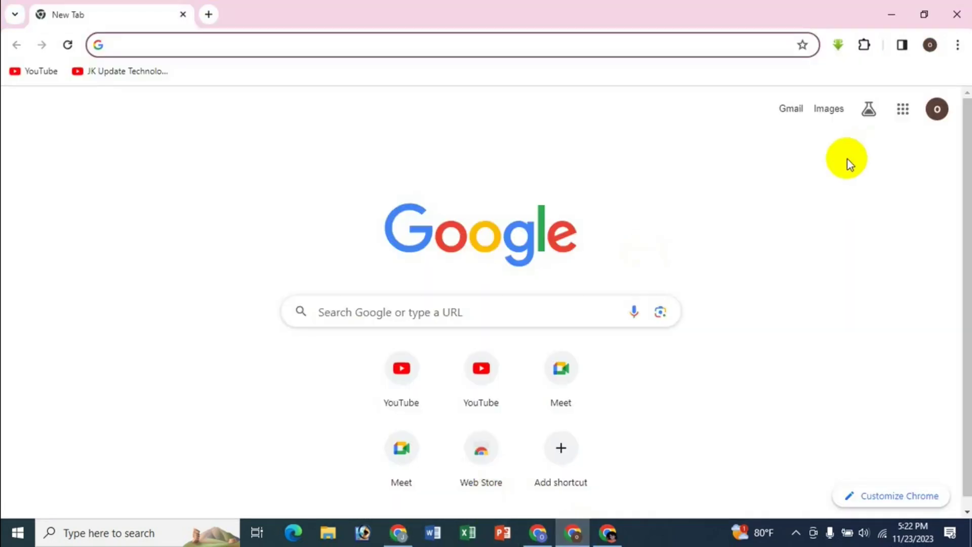
click(940, 117)
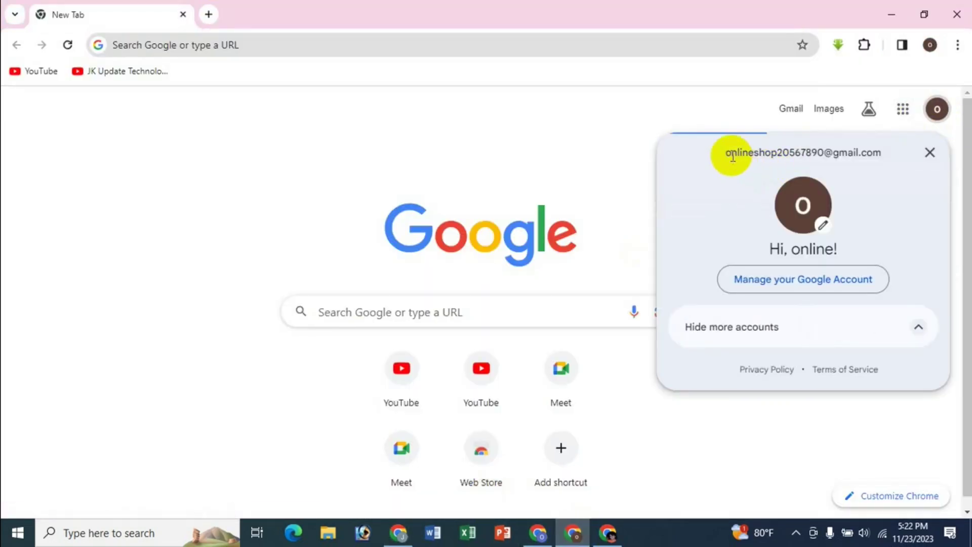
drag(727, 152, 874, 152)
key(ctrl+c)
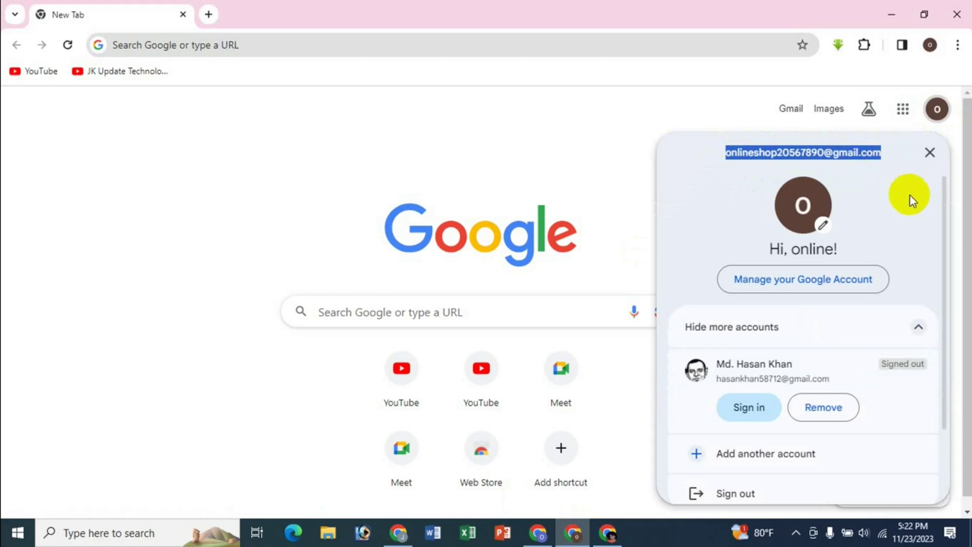
click(530, 156)
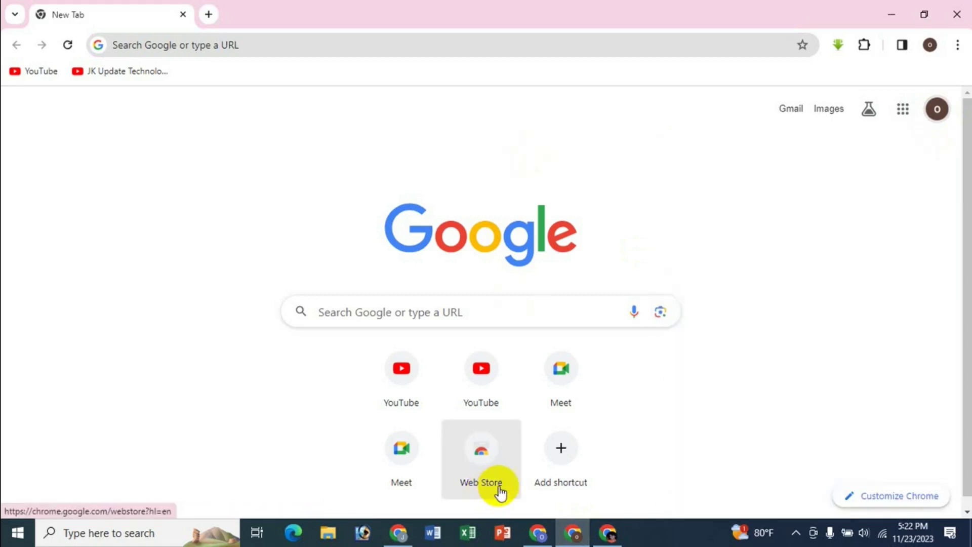
click(390, 539)
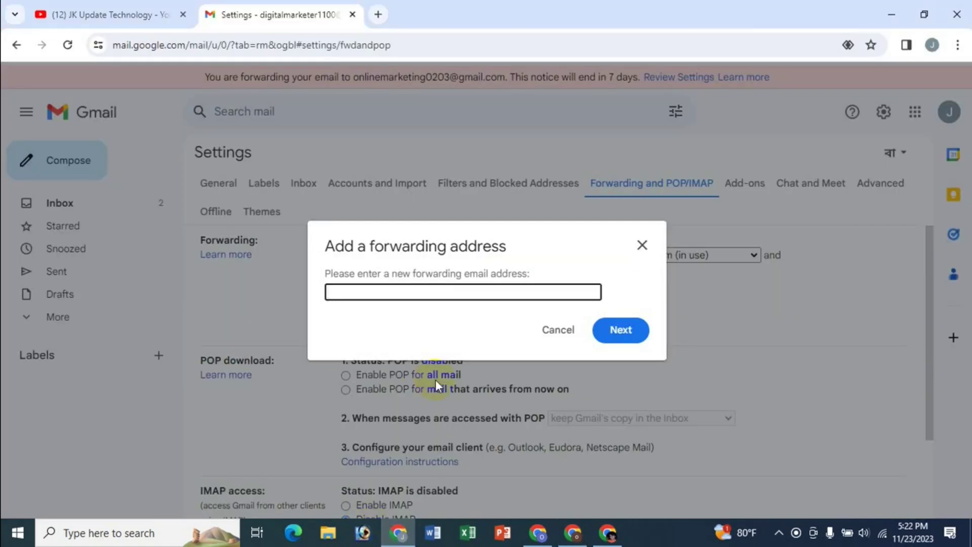
key(ctrl+v)
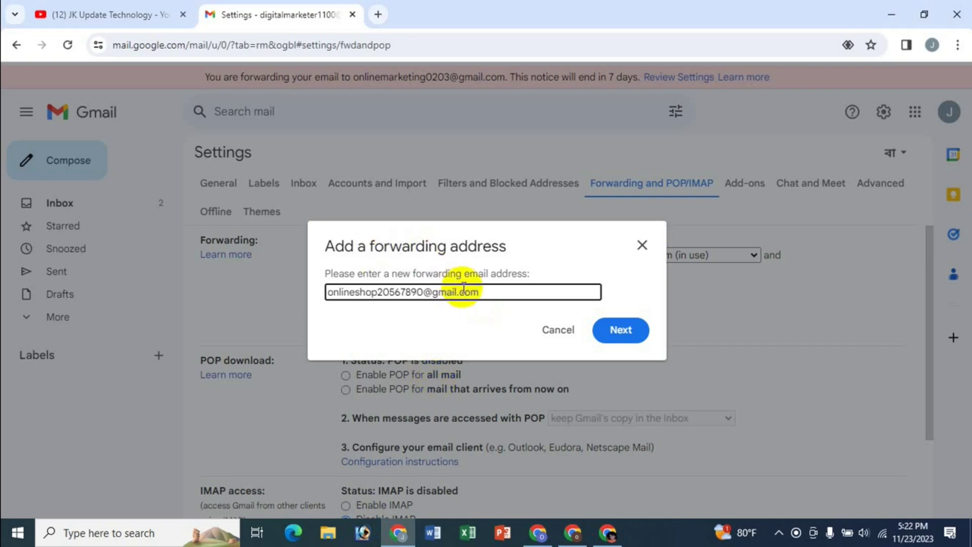
click(625, 335)
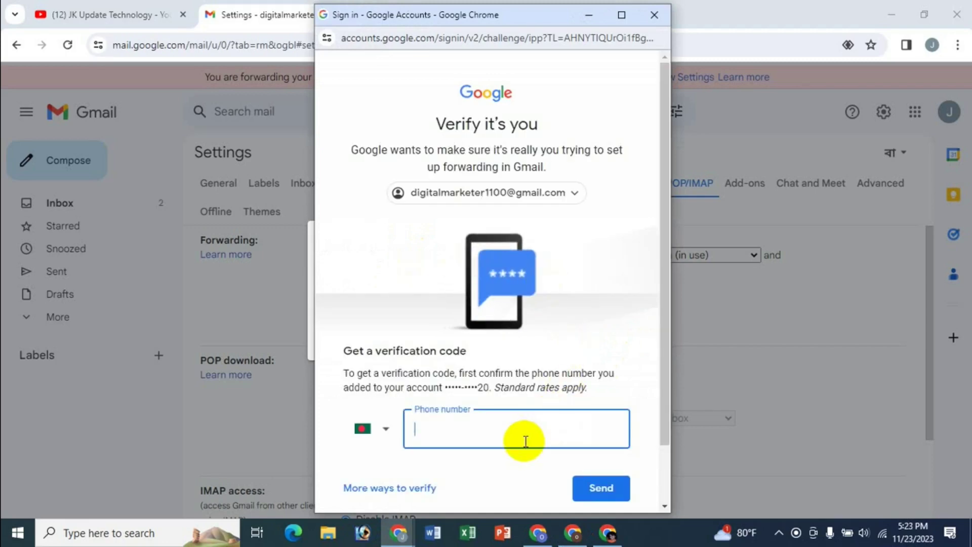
- Enter the account's phone number and request the 6-digit verification code by text
drag(667, 287, 627, 316)
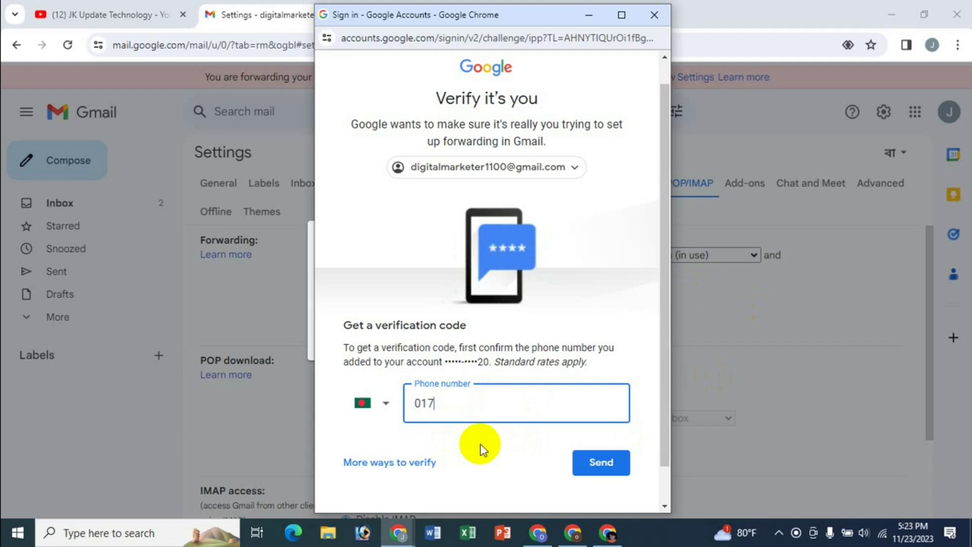
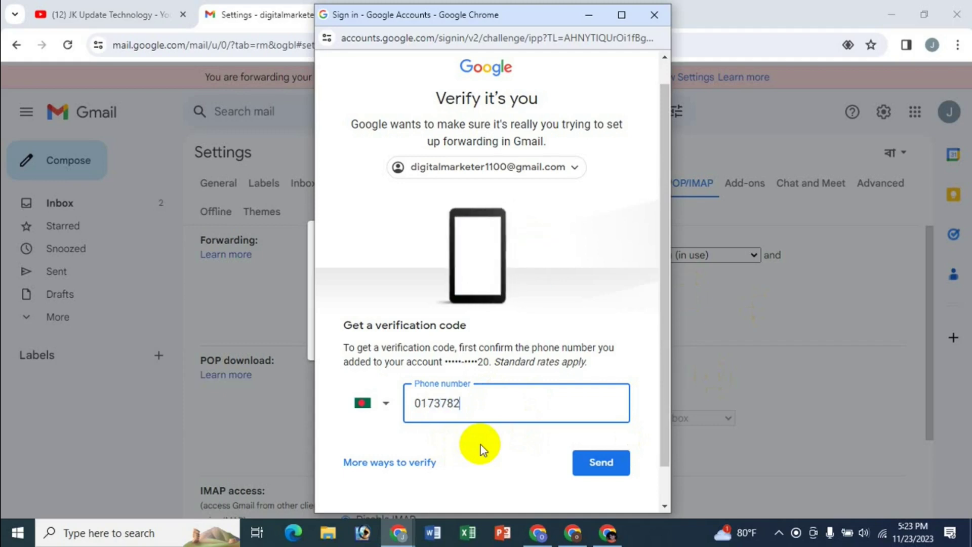
click(601, 470)
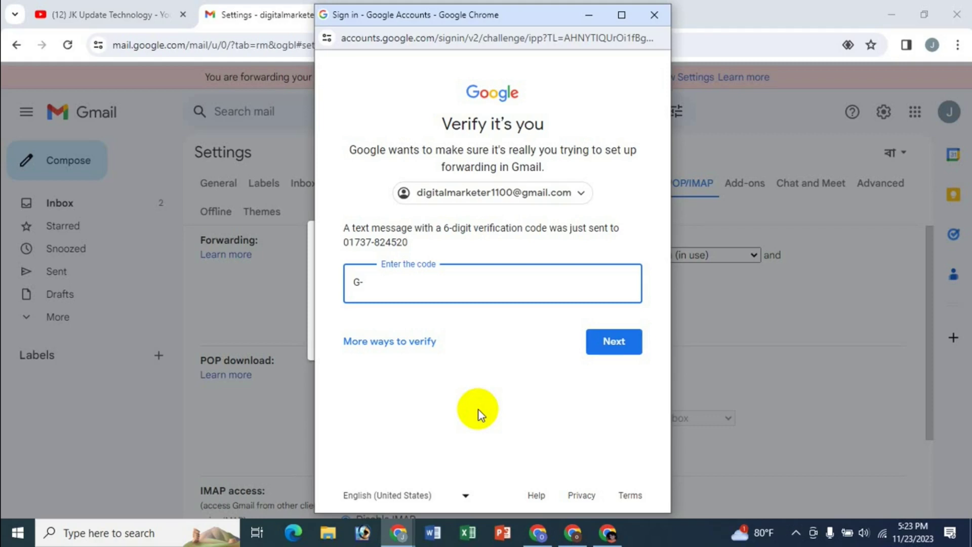
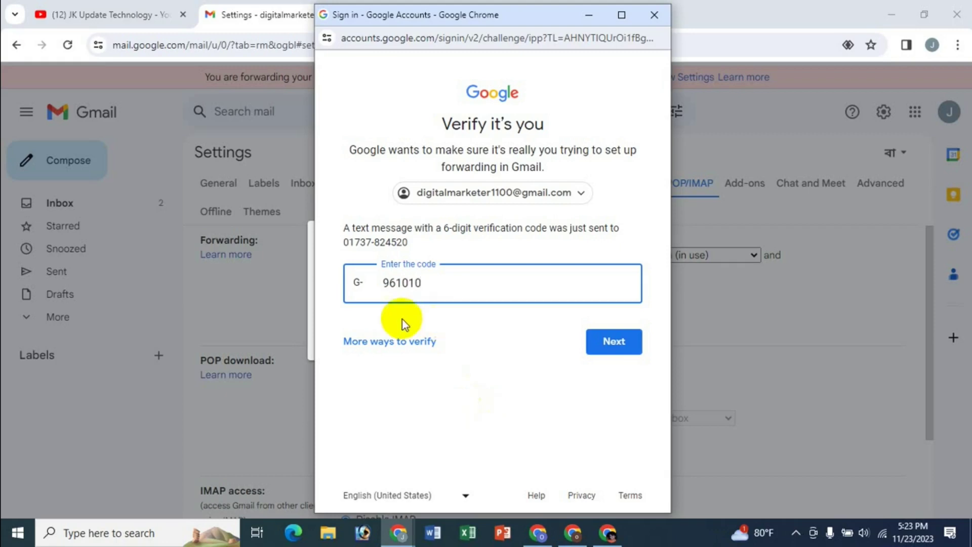
- Enter the texted verification code, fix the wrong digit, and resubmit it
click(616, 350)
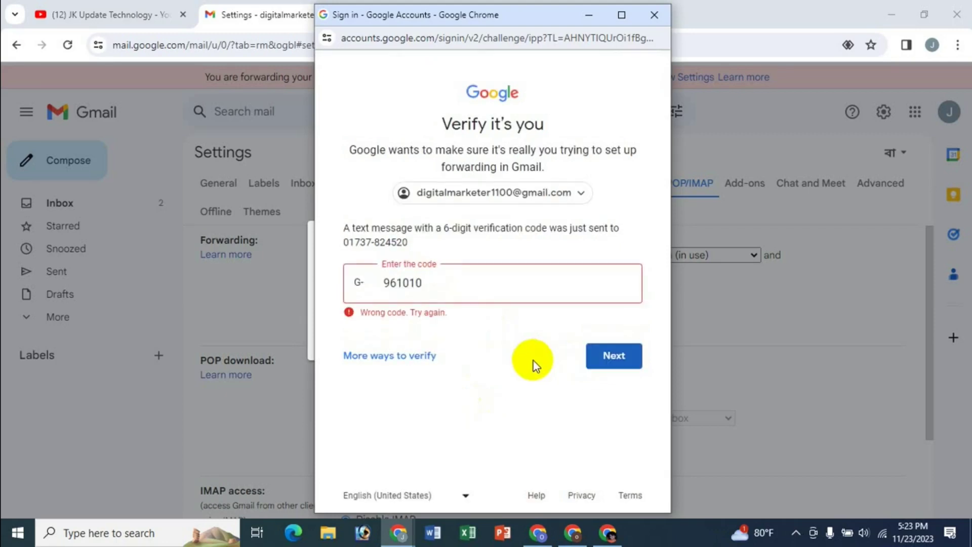
click(445, 288)
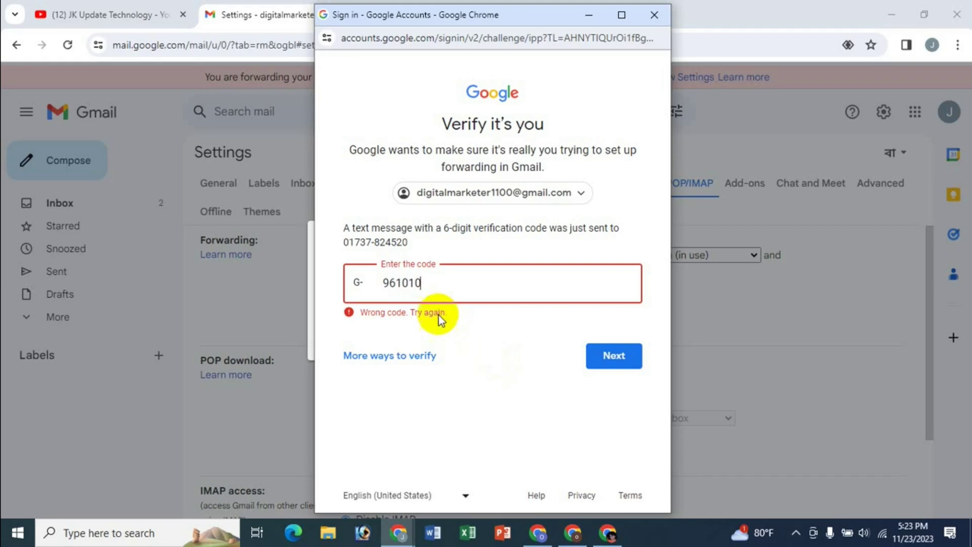
click(393, 285)
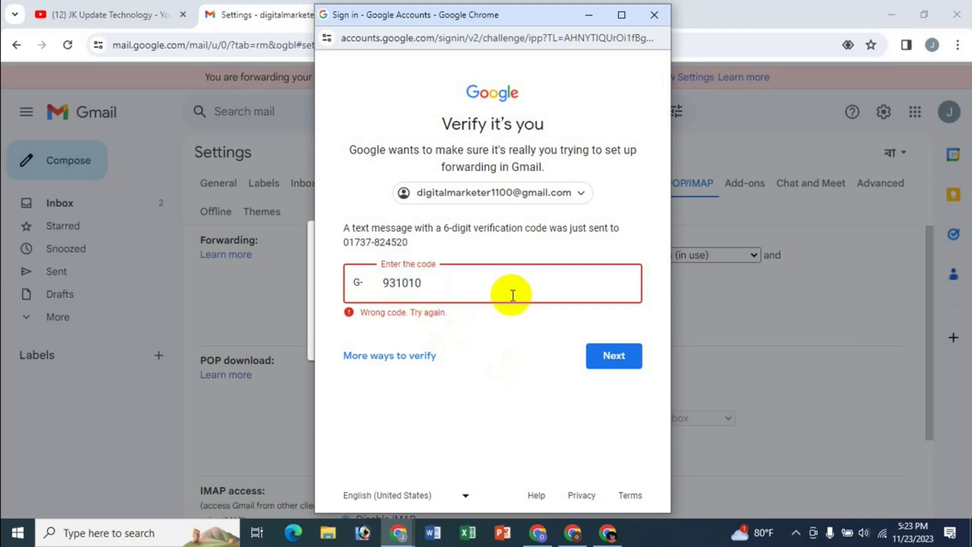
click(610, 361)
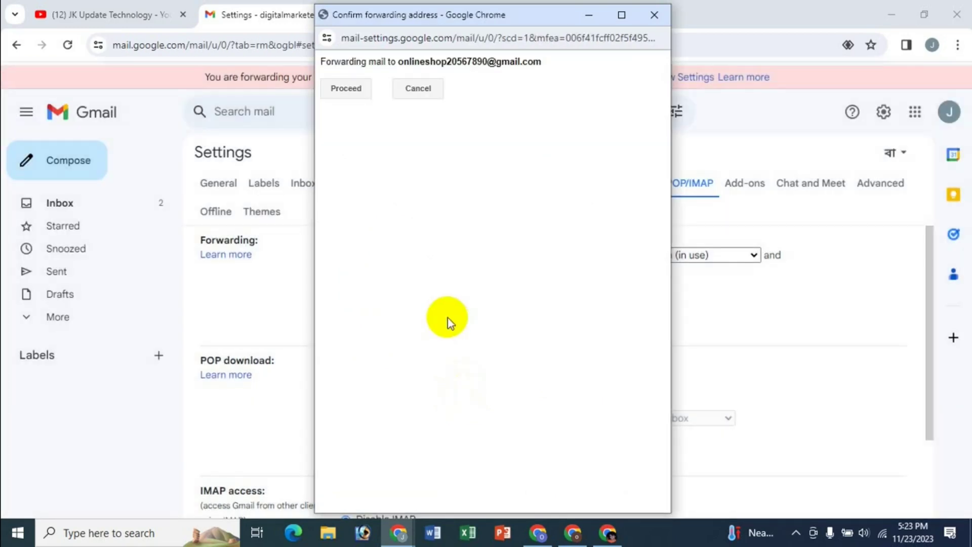
- Approve forwarding to the new address, then open Gmail for the receiving account
click(347, 90)
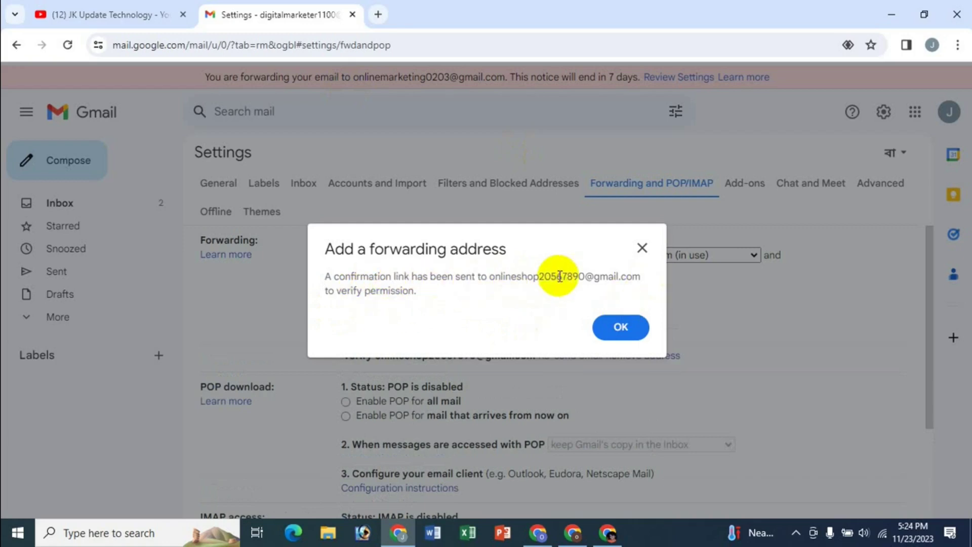
click(576, 537)
click(789, 119)
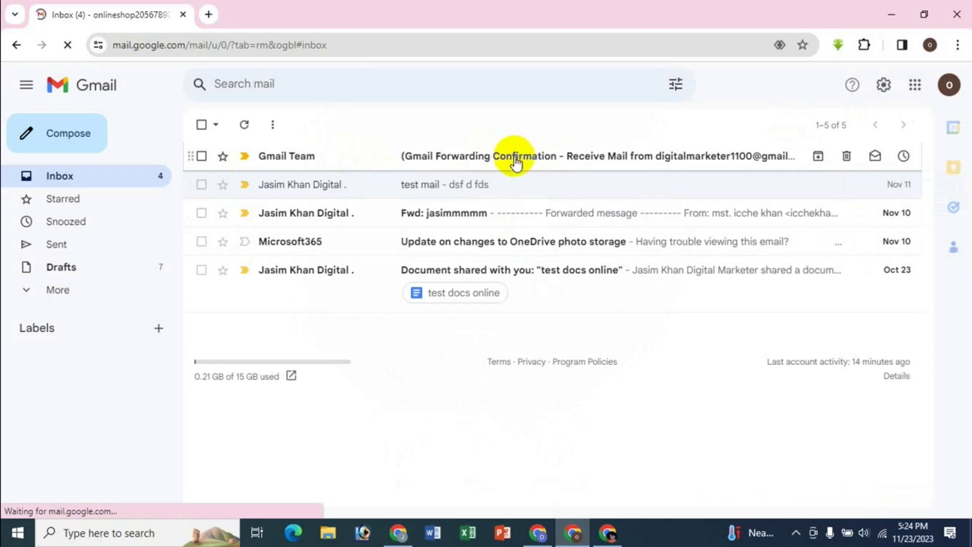
- Follow the link in the Gmail Forwarding Confirmation email, then return to the settings window
click(501, 154)
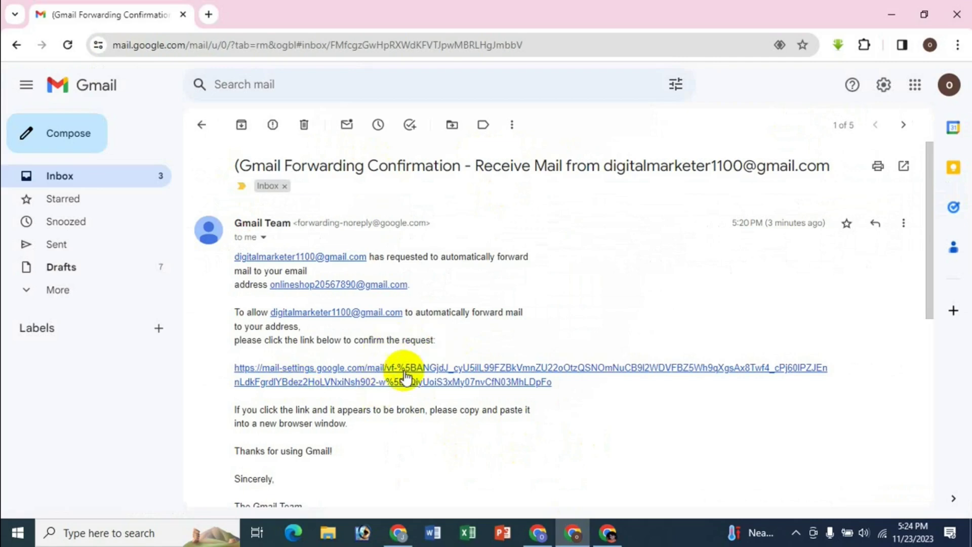
scroll(442, 416, down, 1)
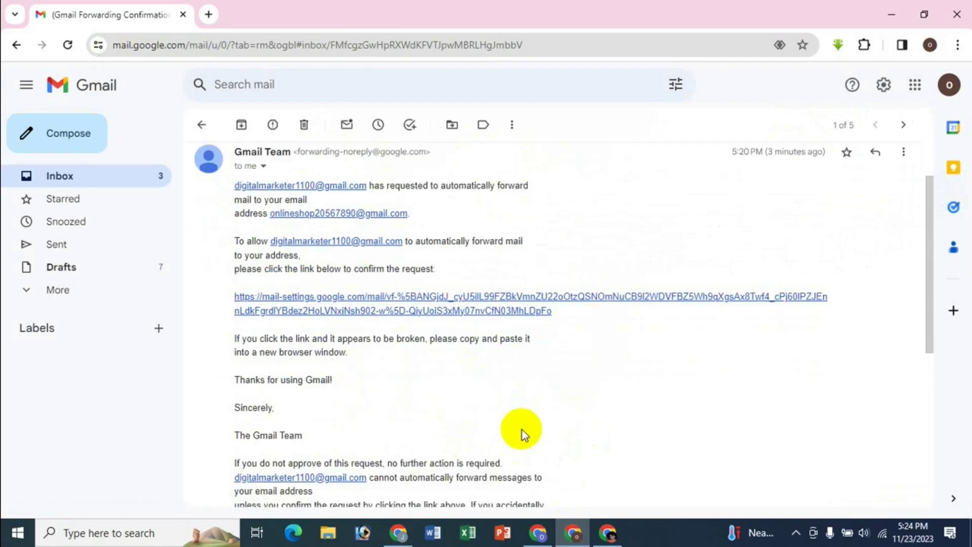
scroll(521, 430, down, 2)
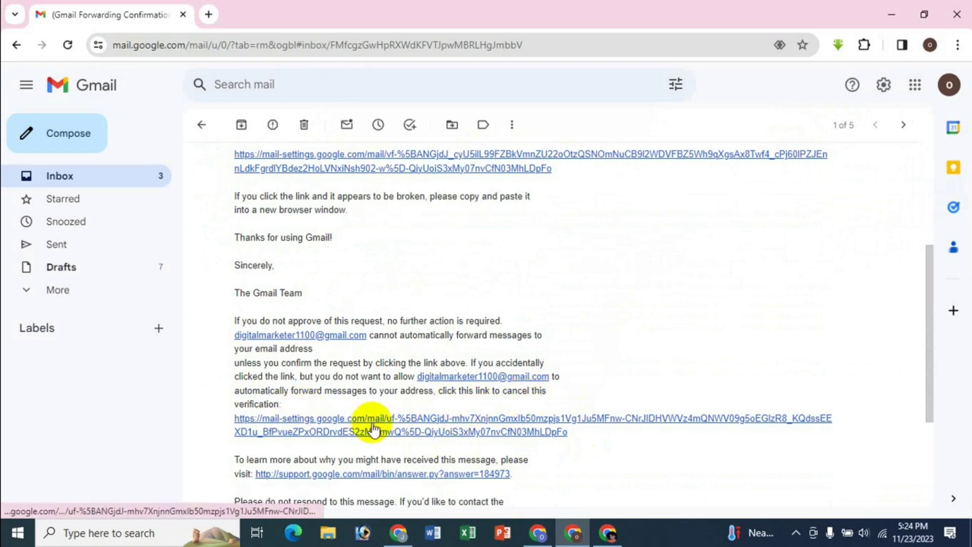
scroll(554, 347, up, 3)
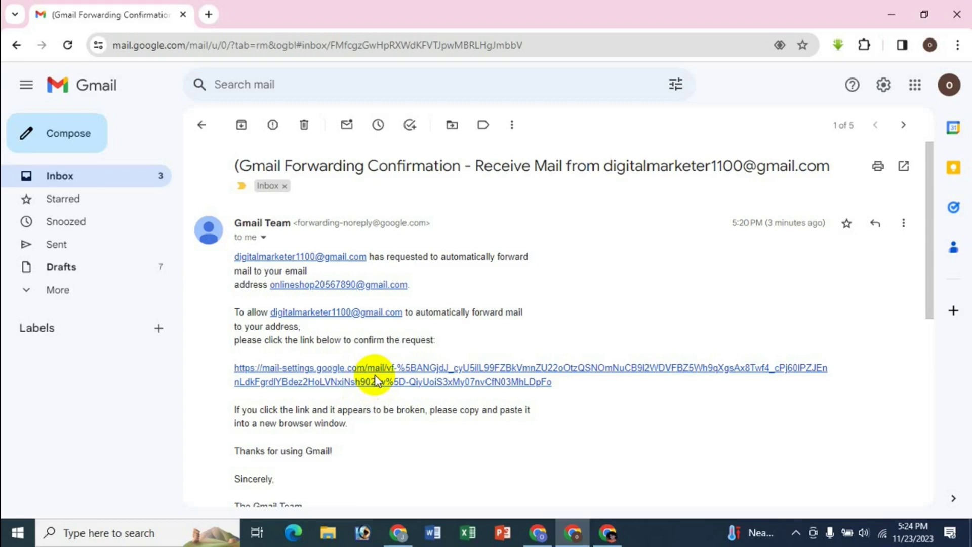
click(418, 371)
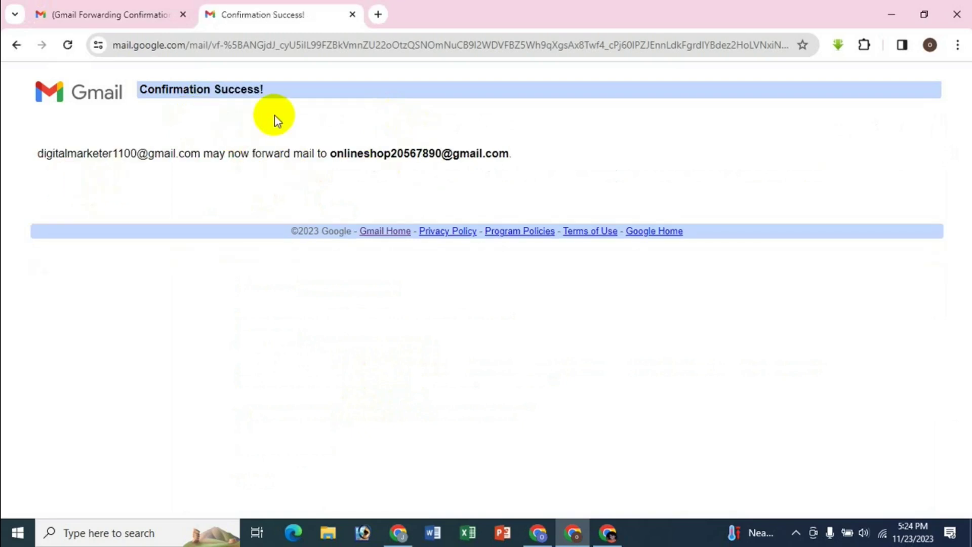
click(352, 14)
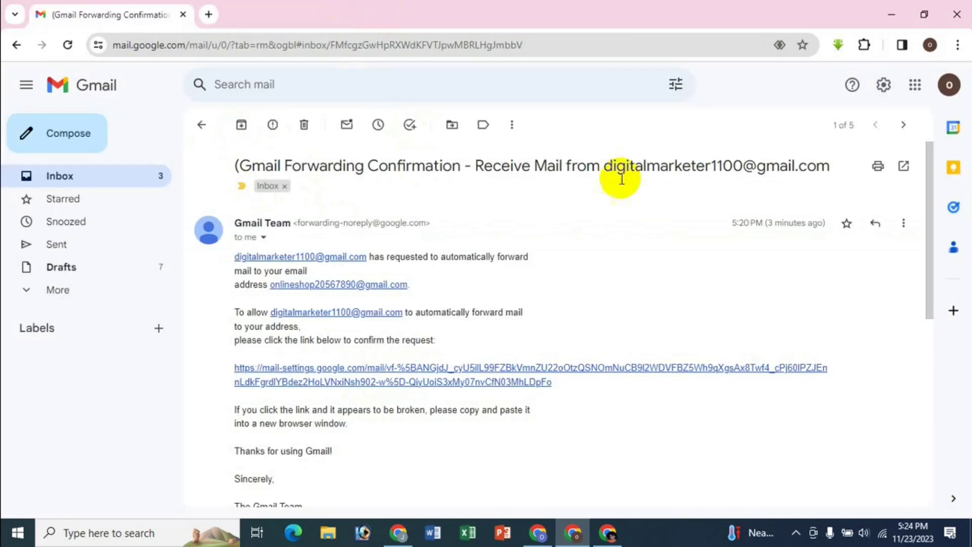
click(398, 531)
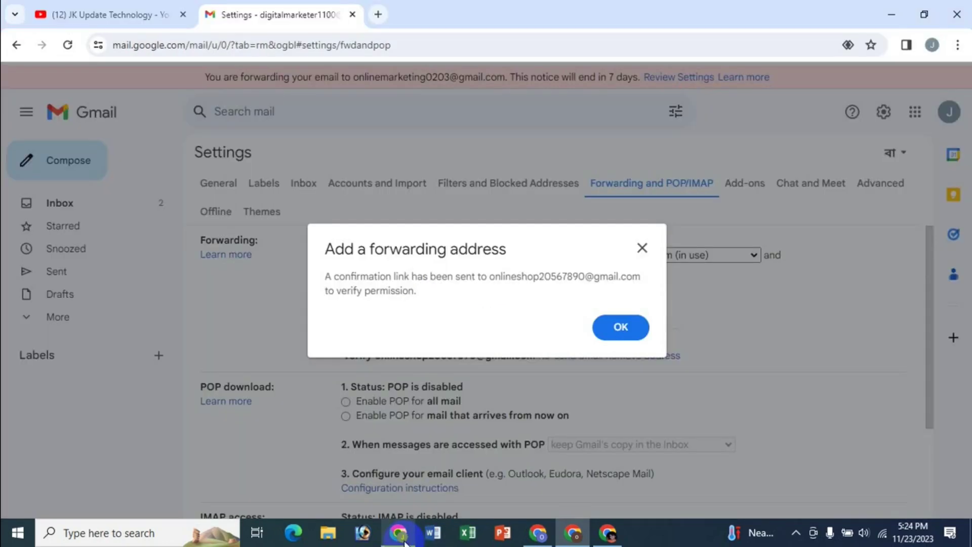
click(620, 328)
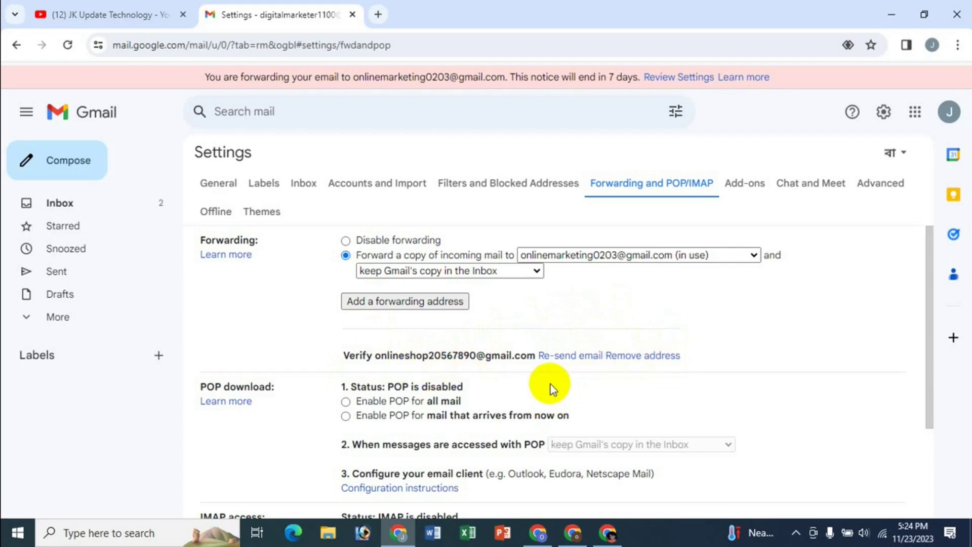
click(579, 543)
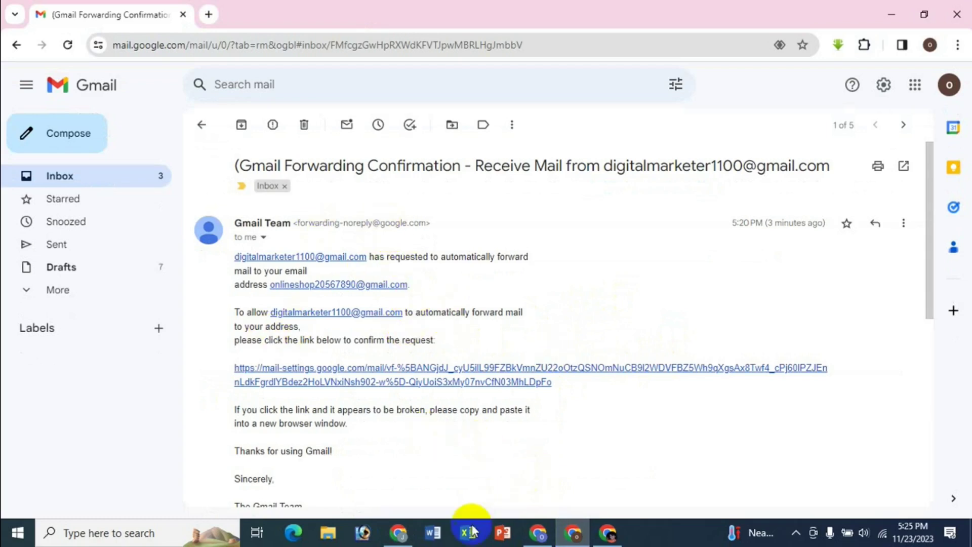
click(399, 533)
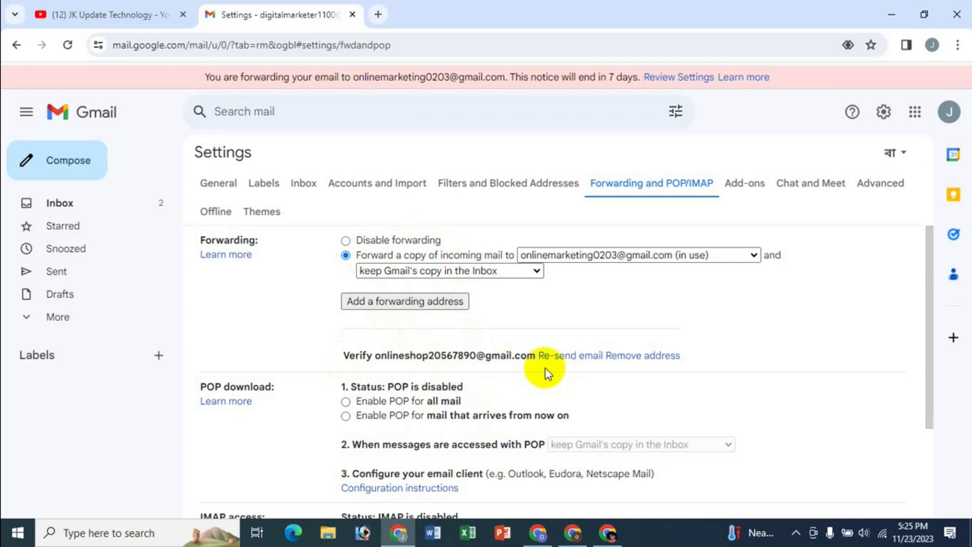
click(68, 45)
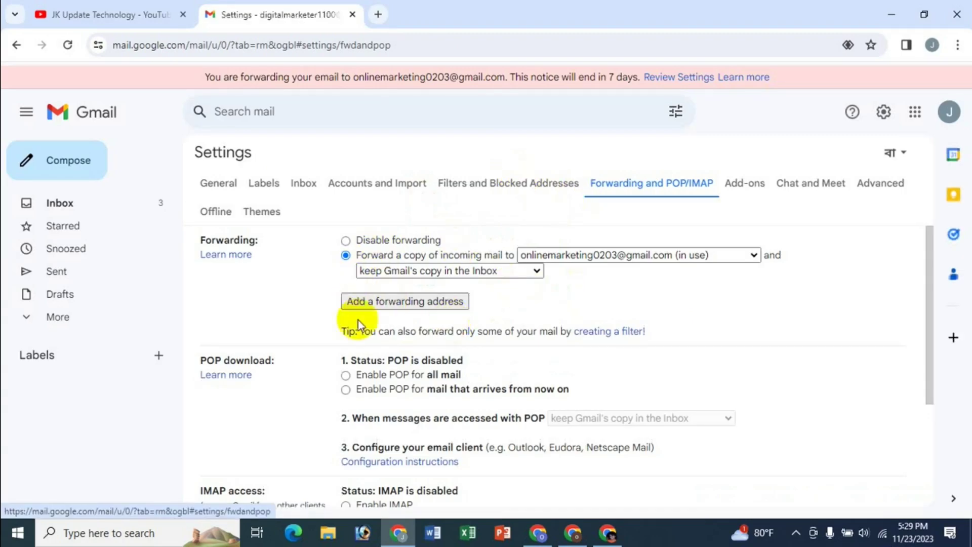
- Choose the second saved address as the forwarding destination and save changes
click(712, 253)
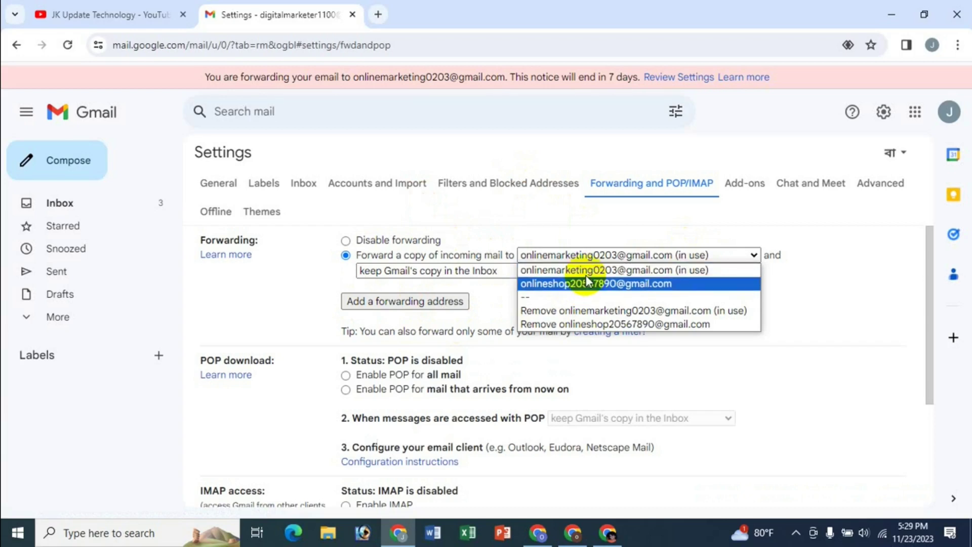
click(539, 226)
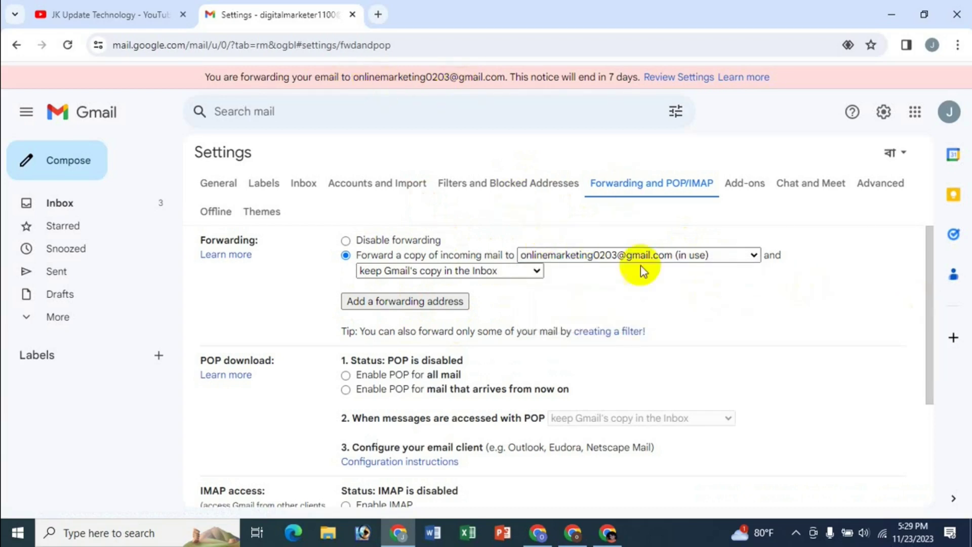
drag(929, 326, 933, 446)
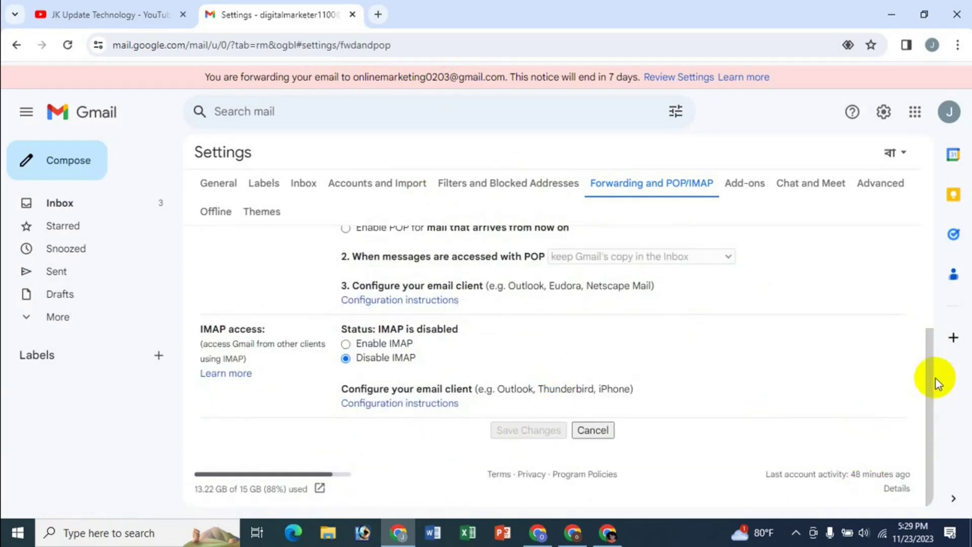
drag(925, 329, 911, 246)
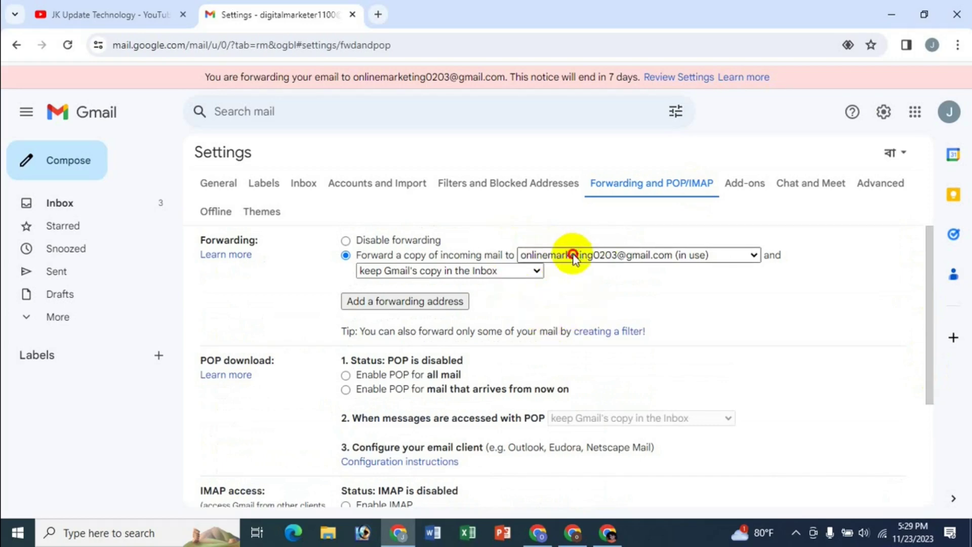
click(568, 254)
click(562, 284)
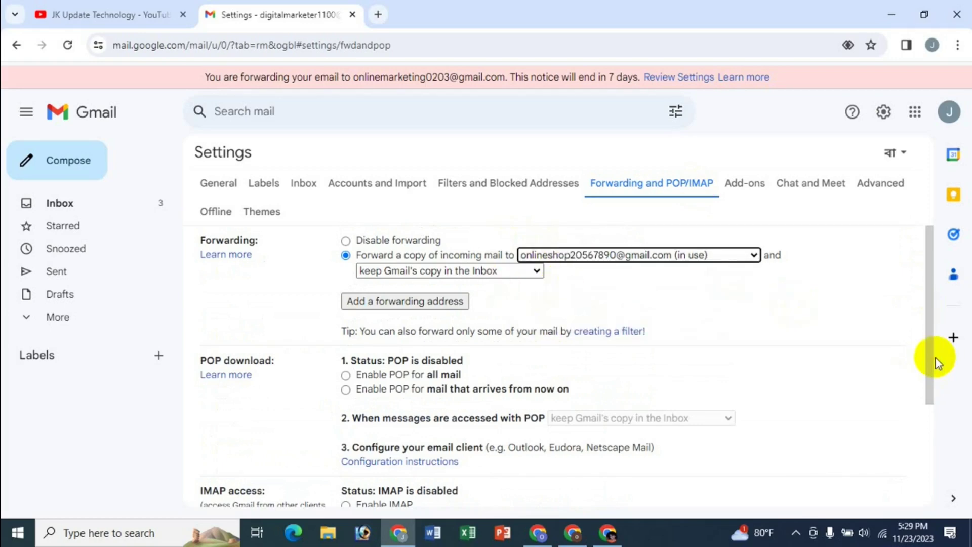
drag(929, 396, 929, 463)
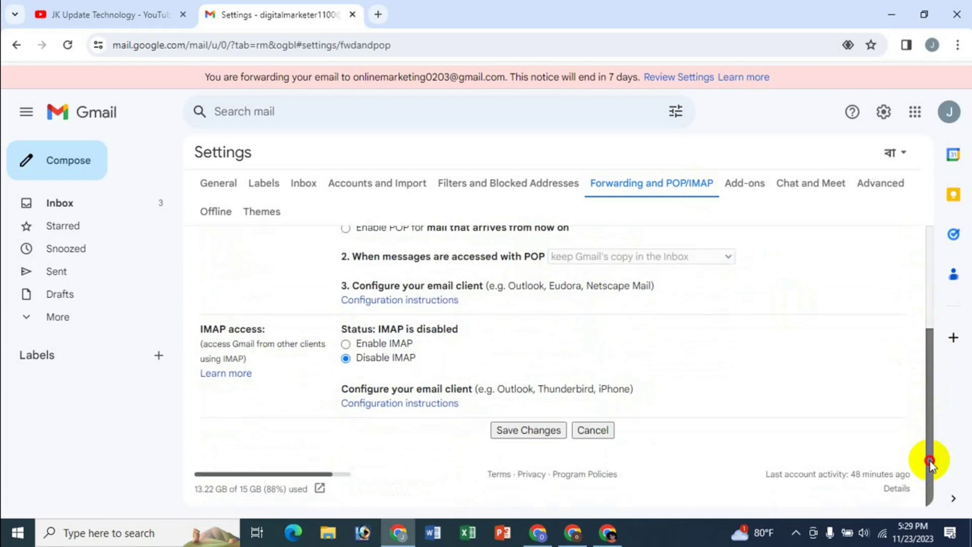
click(506, 429)
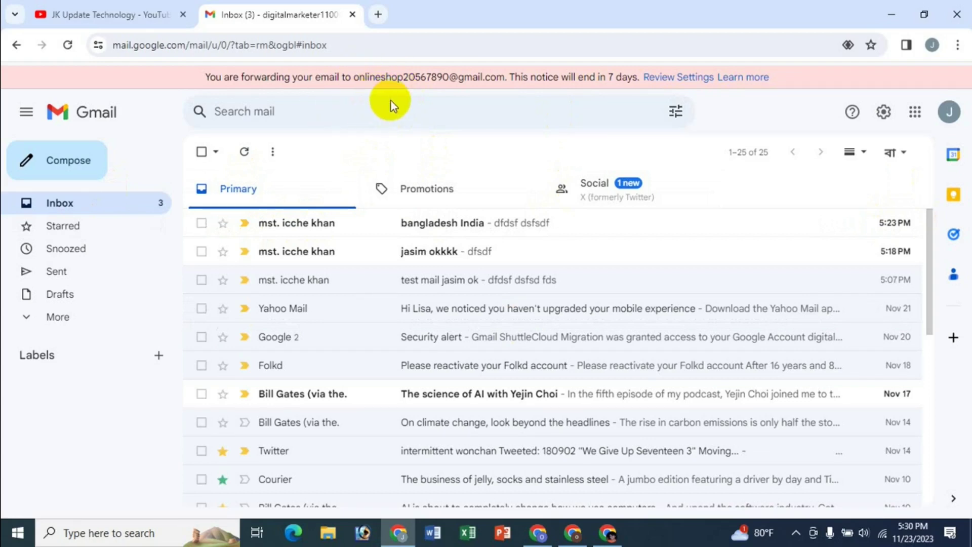
- Send a 'bangladesh india' test email from the second account to the forwarding account
click(609, 534)
click(82, 133)
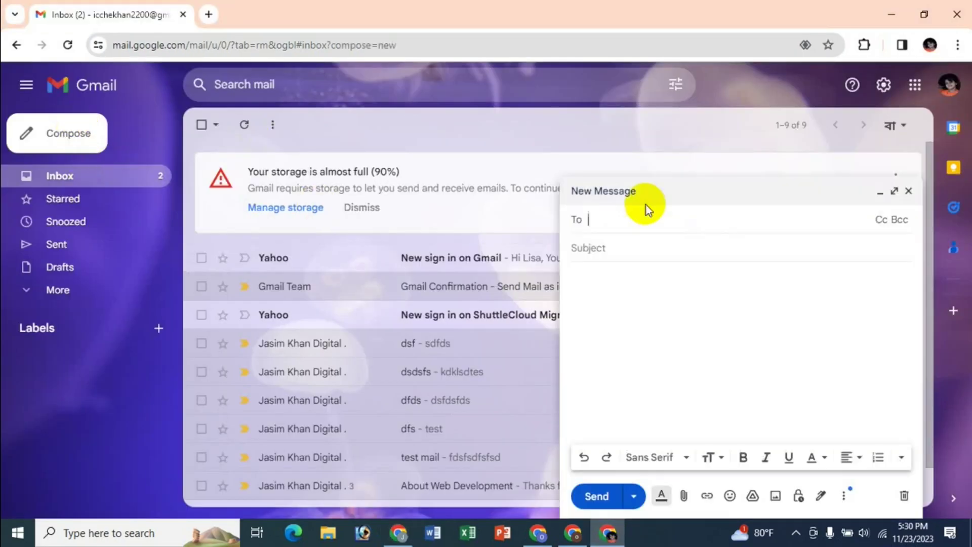
text(di)
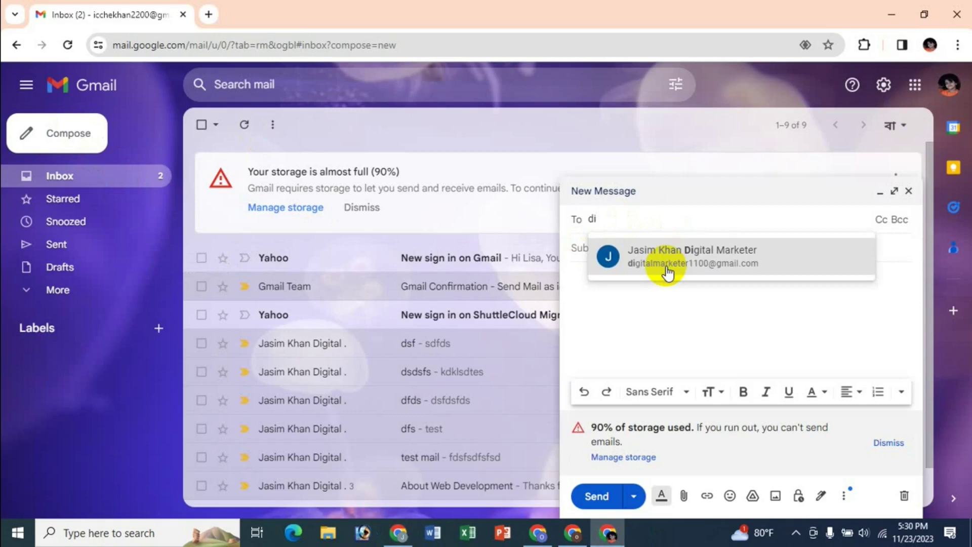
click(667, 273)
click(596, 264)
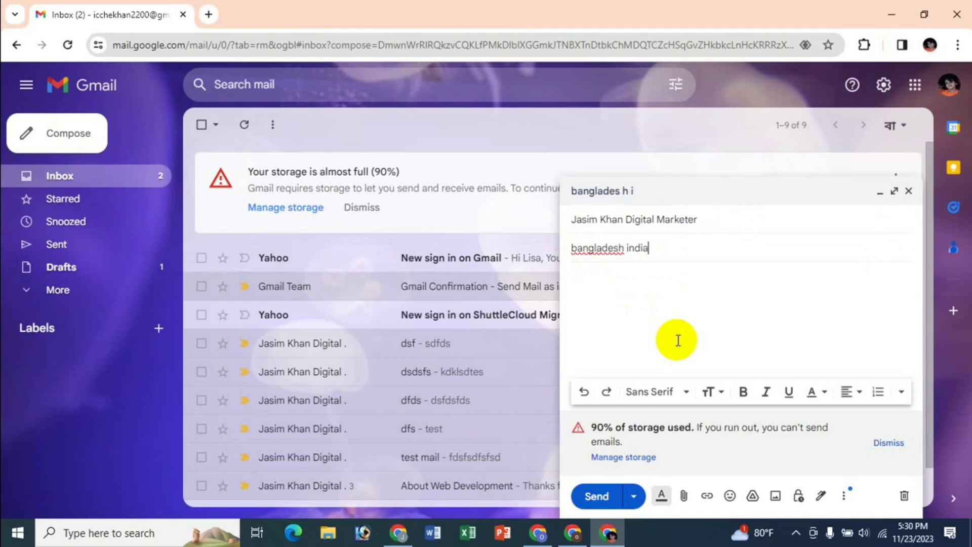
click(659, 310)
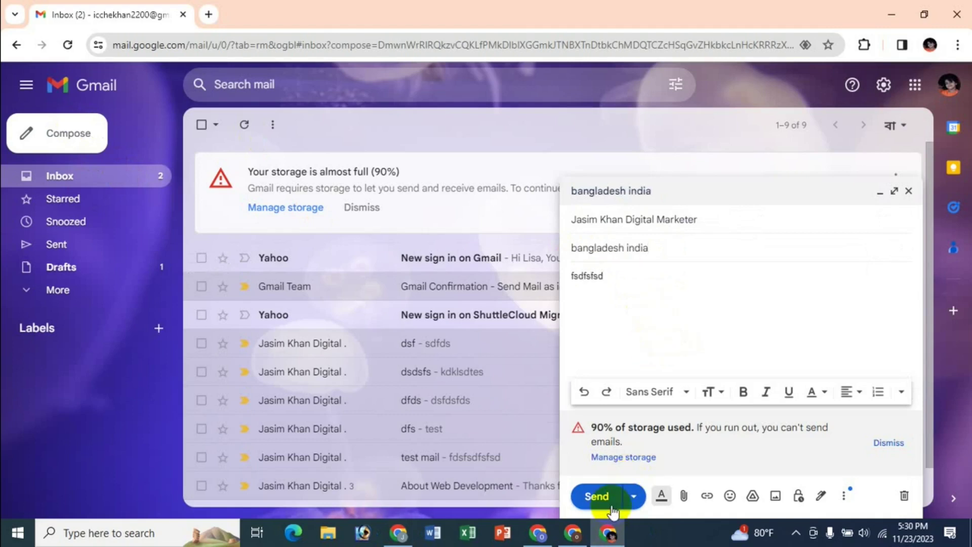
click(593, 496)
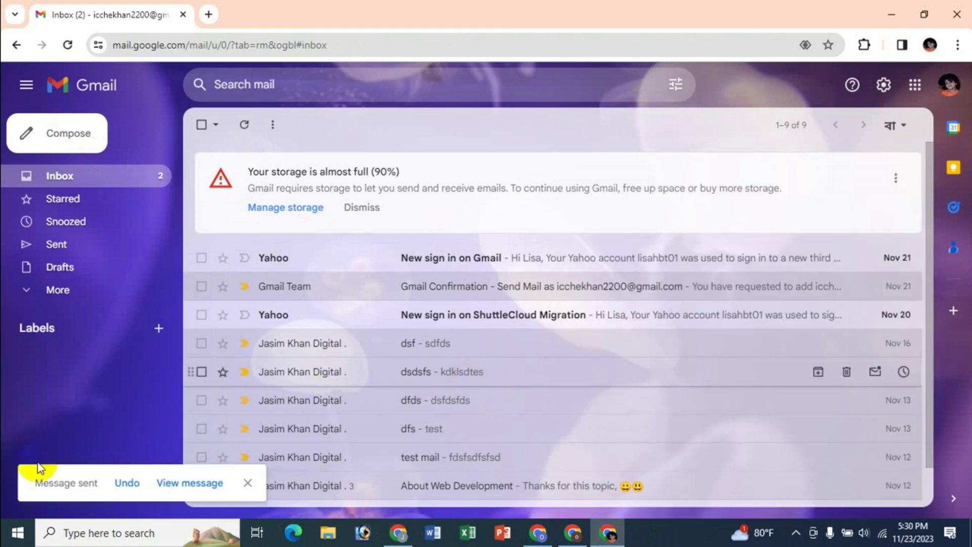
click(247, 483)
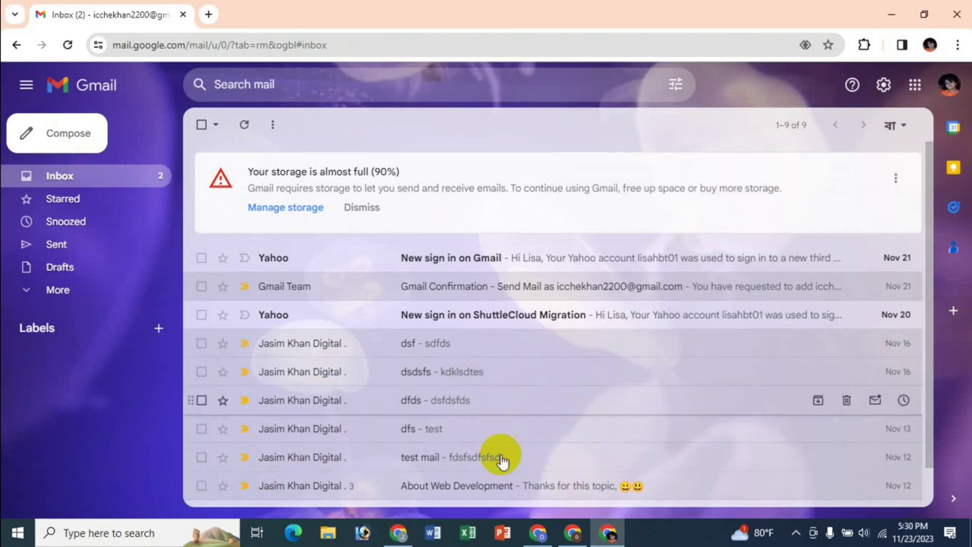
click(404, 538)
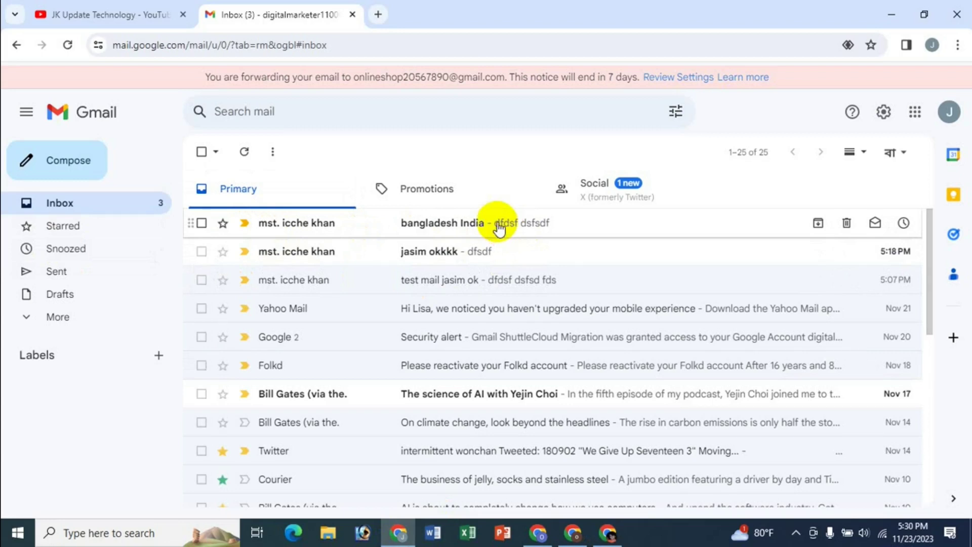
- Check the destination inbox for 'bangladesh india', then return to the original account
click(573, 535)
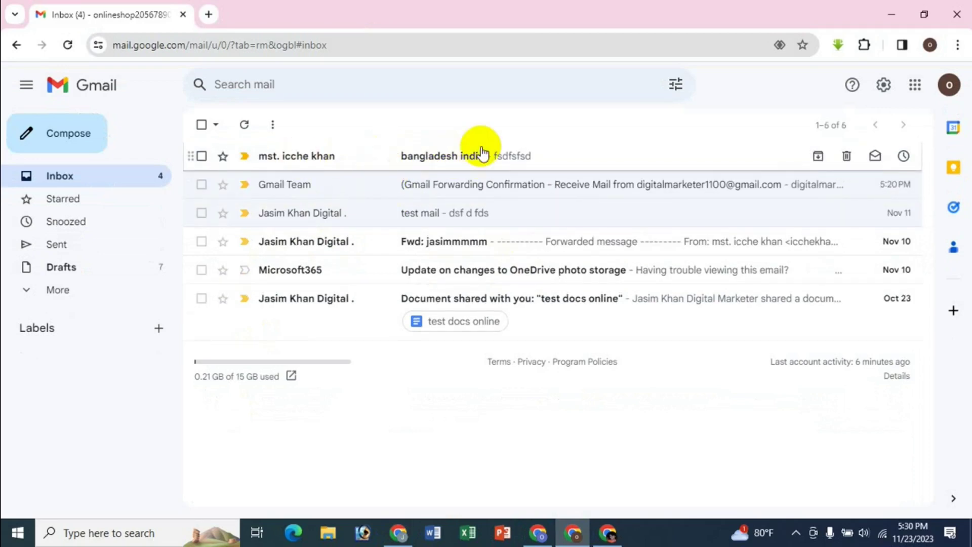
click(398, 532)
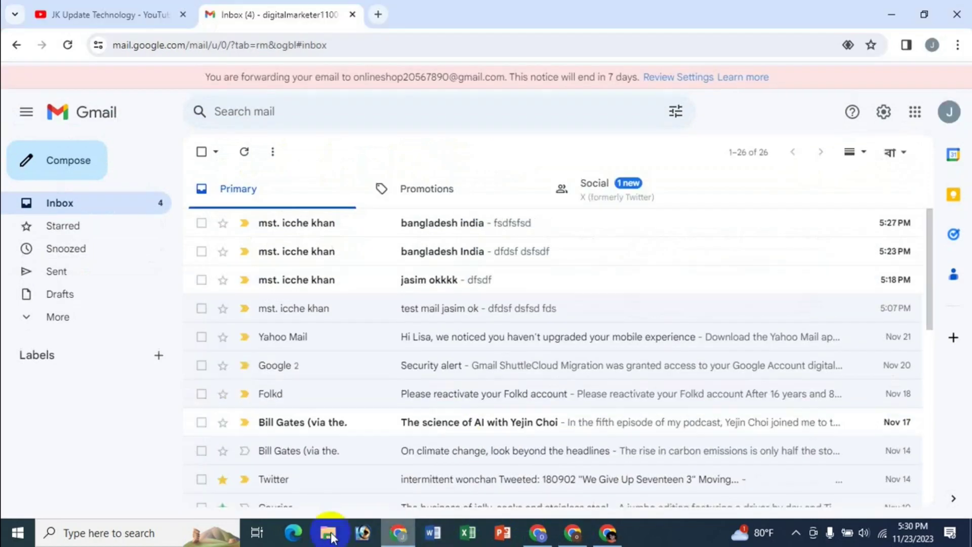
- Go back to the Forwarding and POP/IMAP settings through See all settings
click(884, 119)
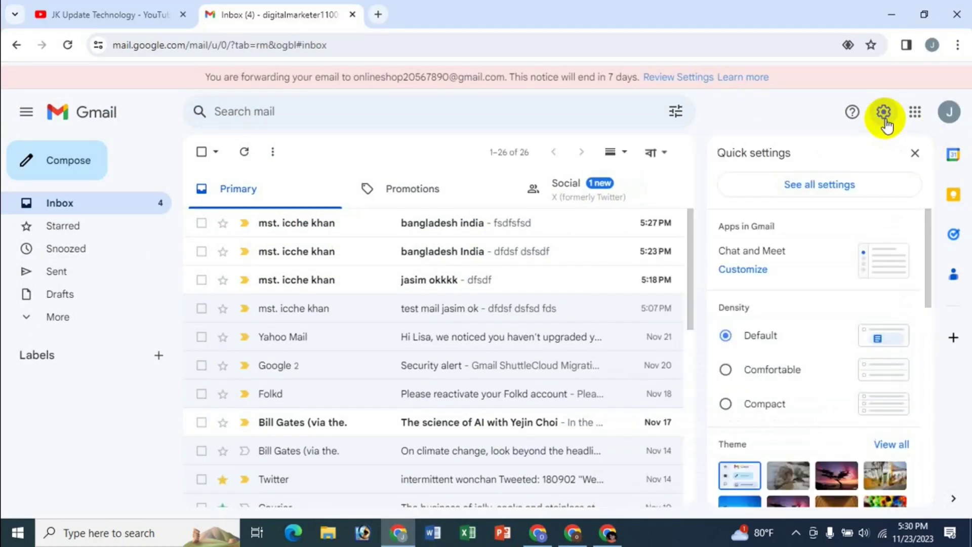
click(812, 188)
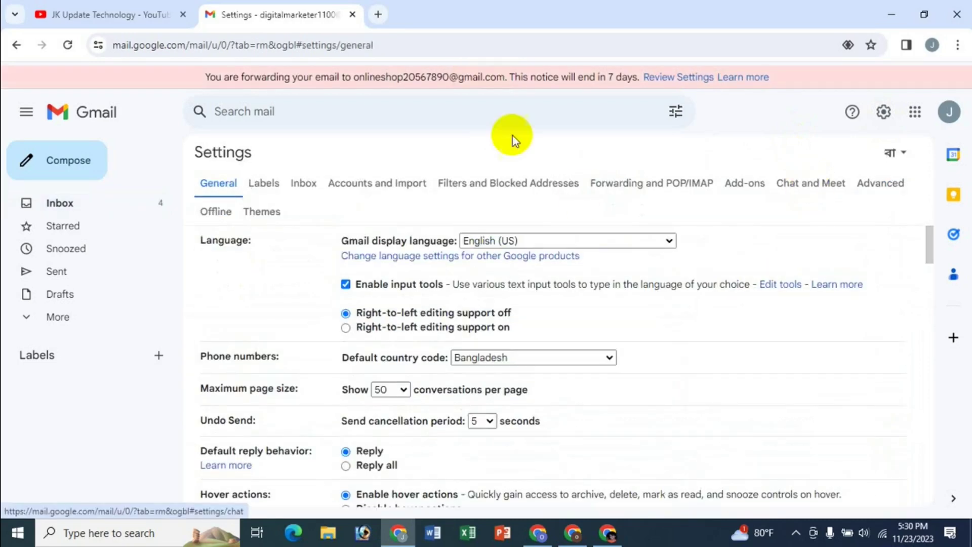
click(647, 183)
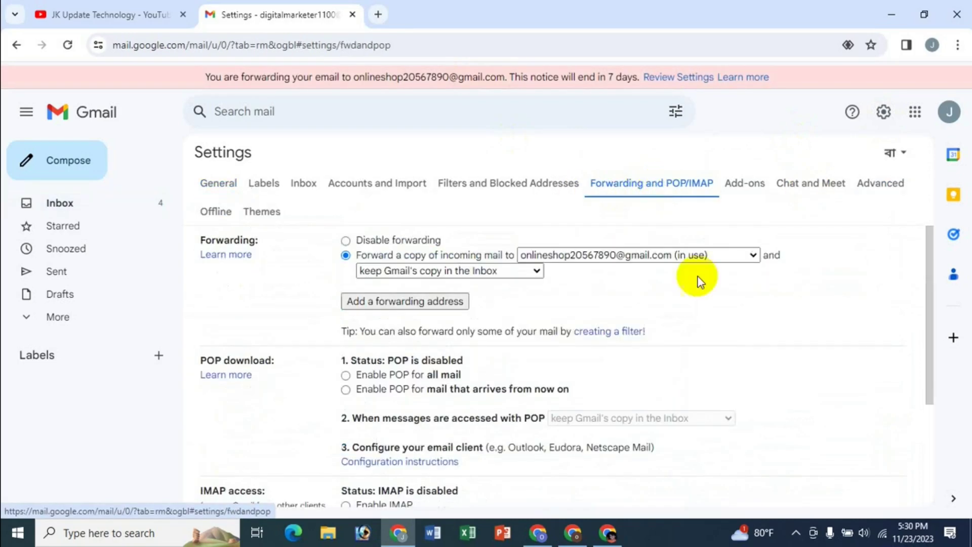
- Check the saved forwarding addresses, keep the current one, and start adding another address
click(609, 259)
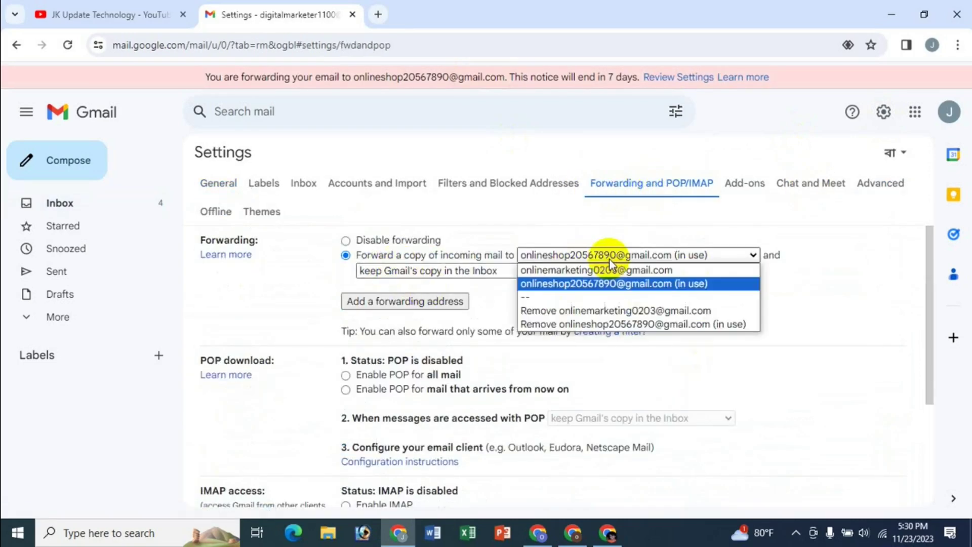
click(576, 285)
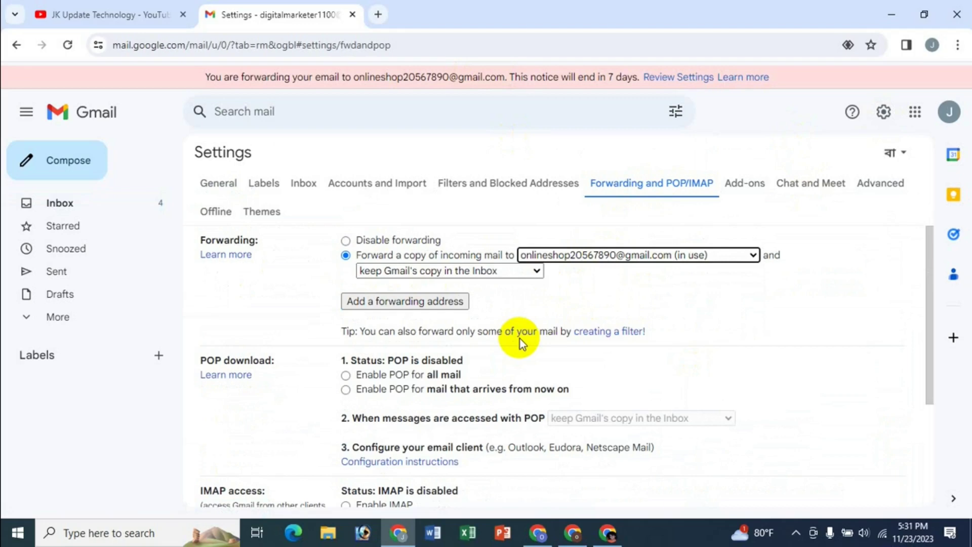
click(381, 302)
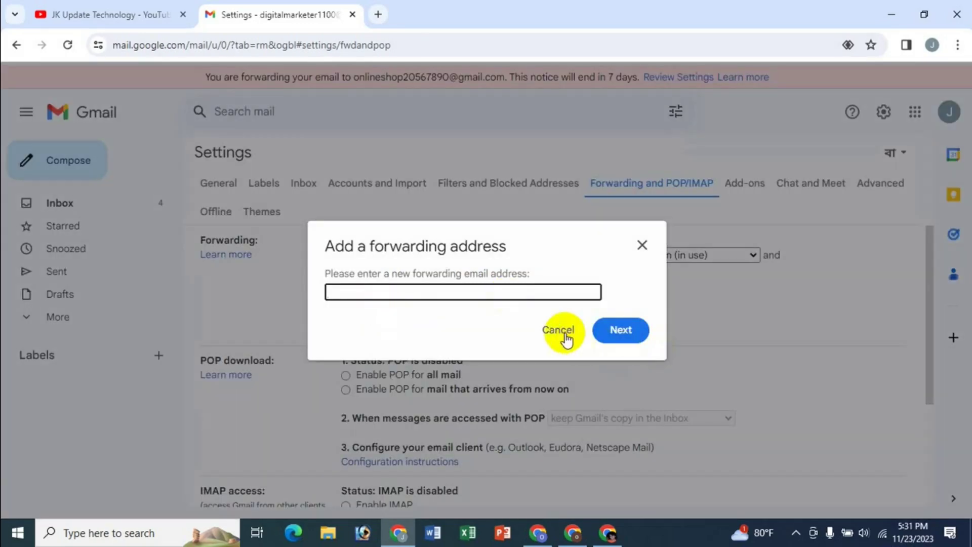
- Cancel the new address and look over Gmail's kept-copy options without changing them
click(564, 335)
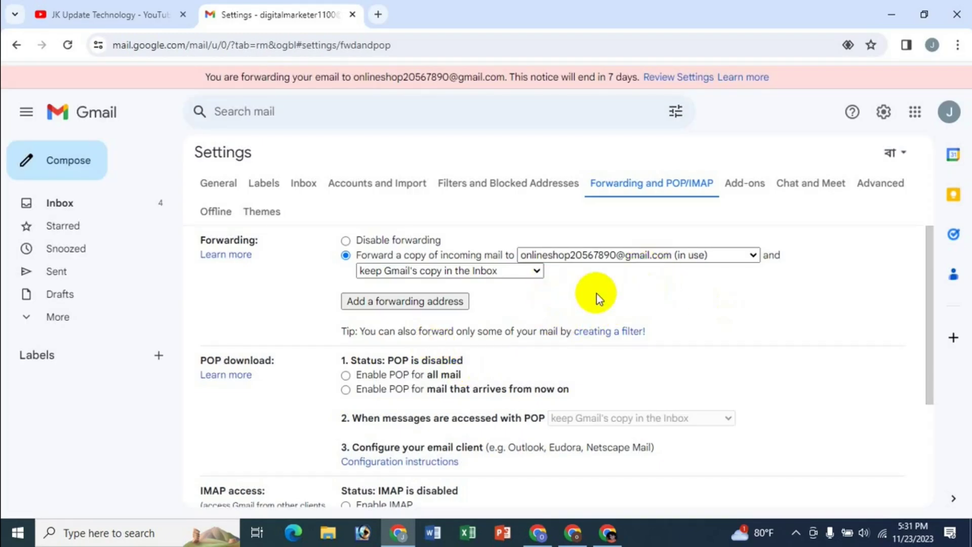
click(515, 272)
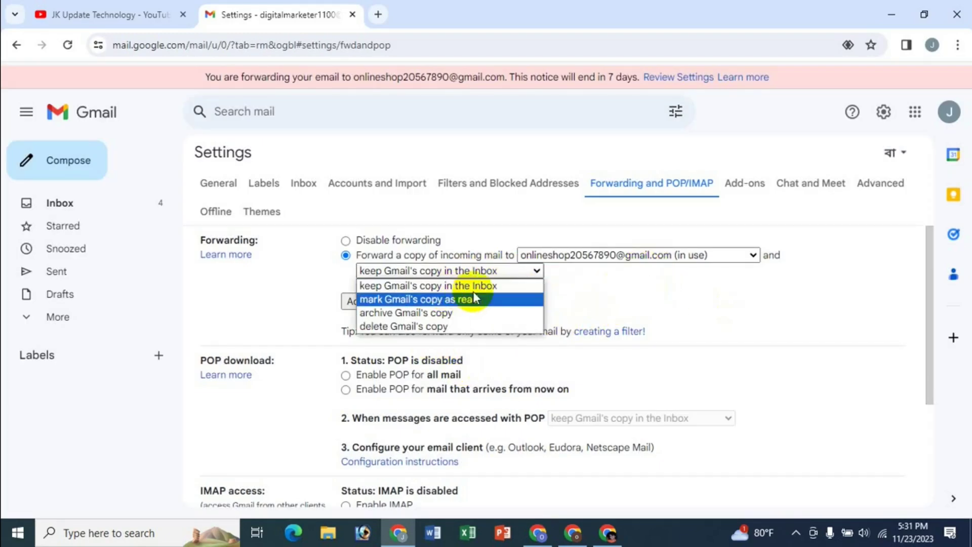
click(612, 315)
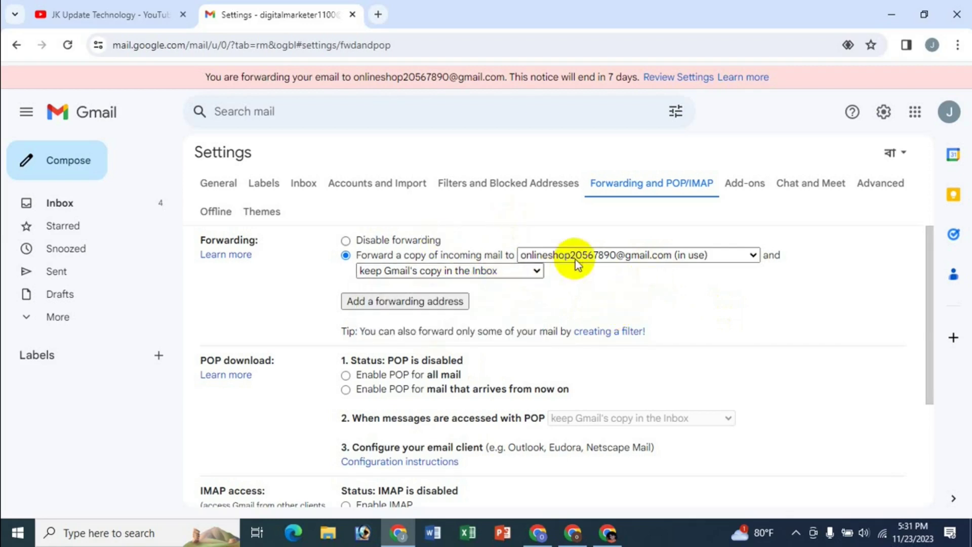
- Look over the address removal options without removing anything, then scroll back up to Forwarding
click(602, 259)
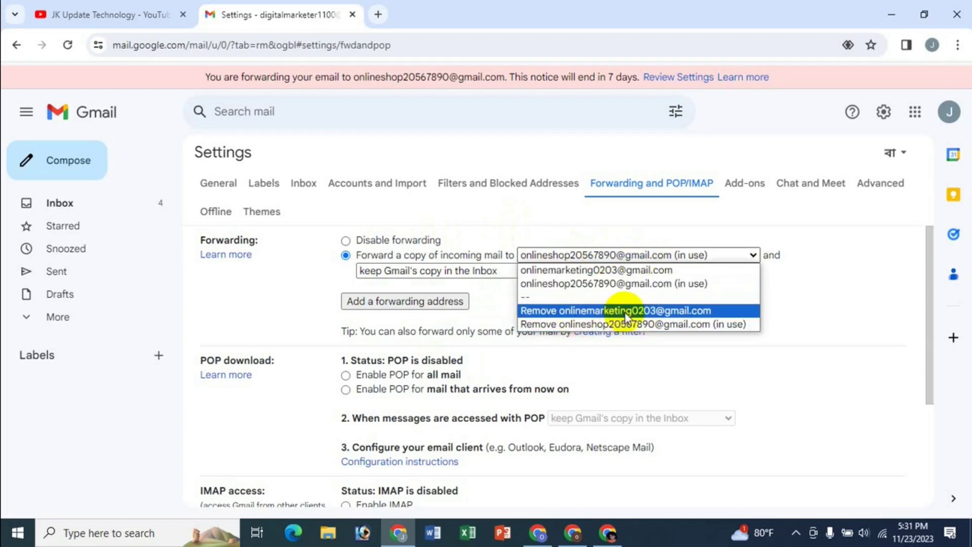
click(582, 218)
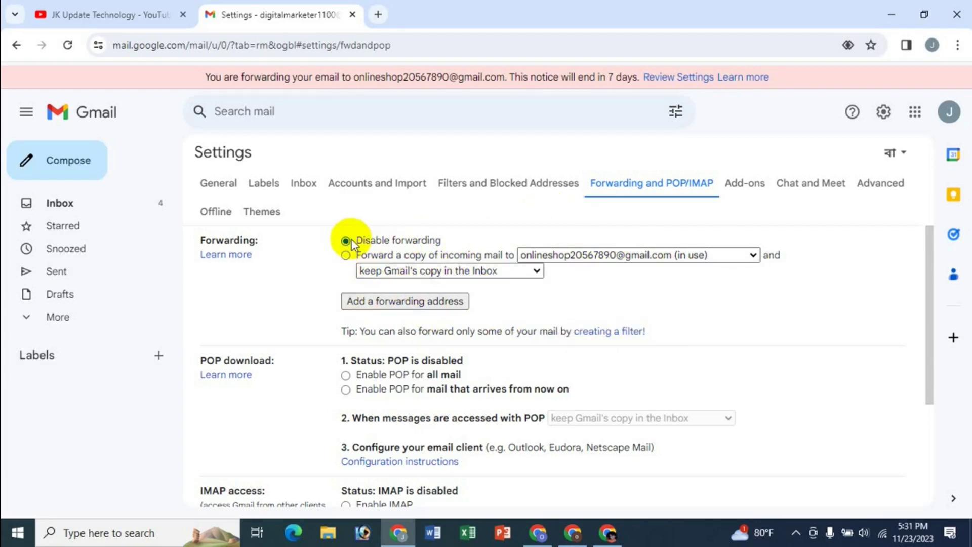
drag(928, 355, 933, 448)
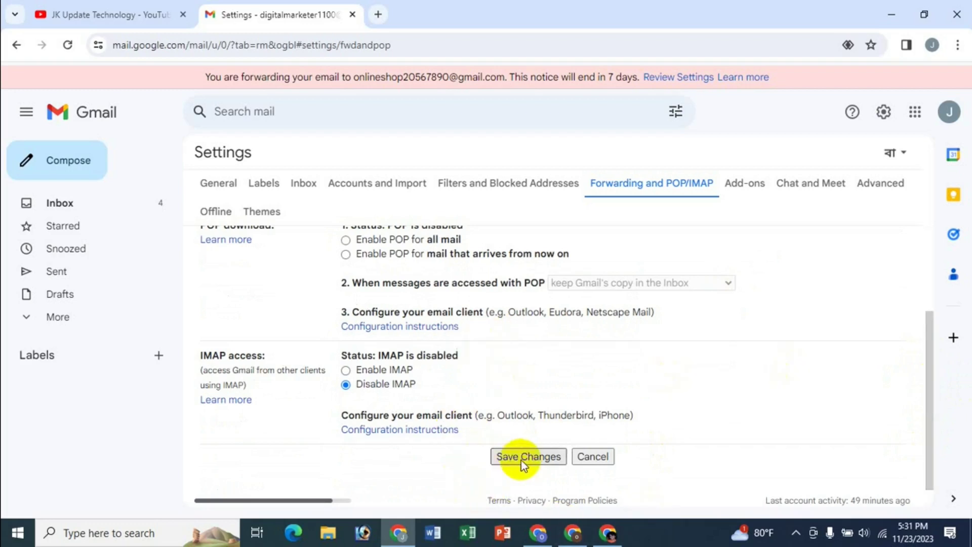
scroll(927, 375, up, 3)
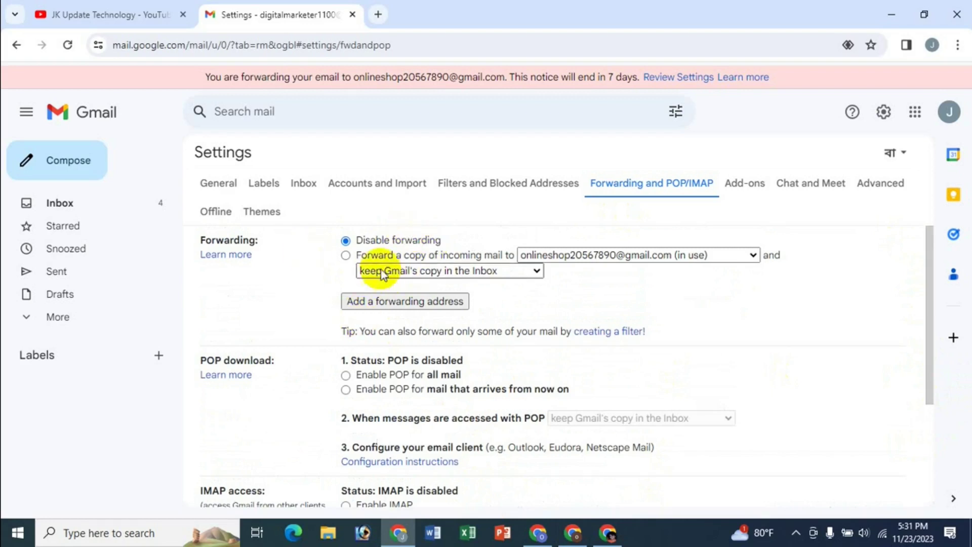
- Turn on 'Forward a copy of incoming mail to' and remove the unused forwarding address
click(346, 256)
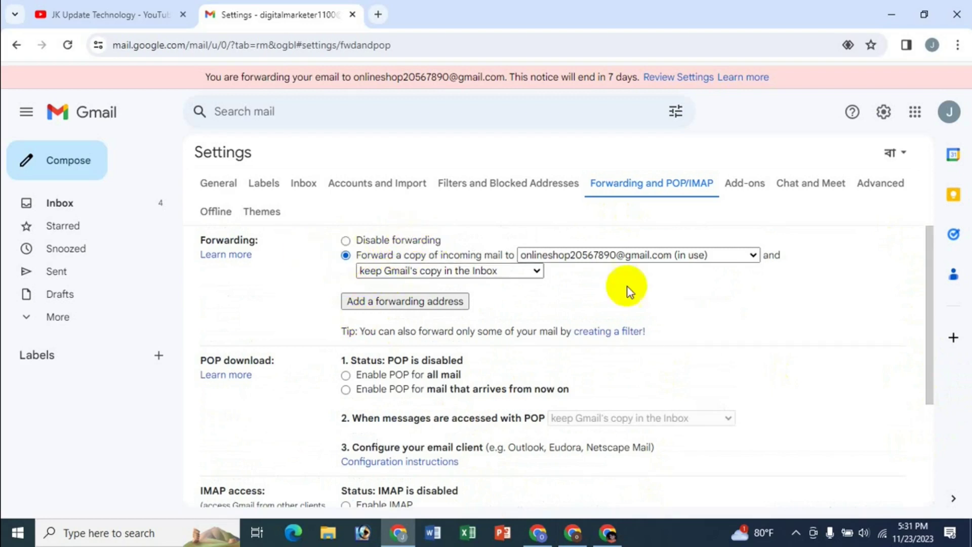
click(691, 258)
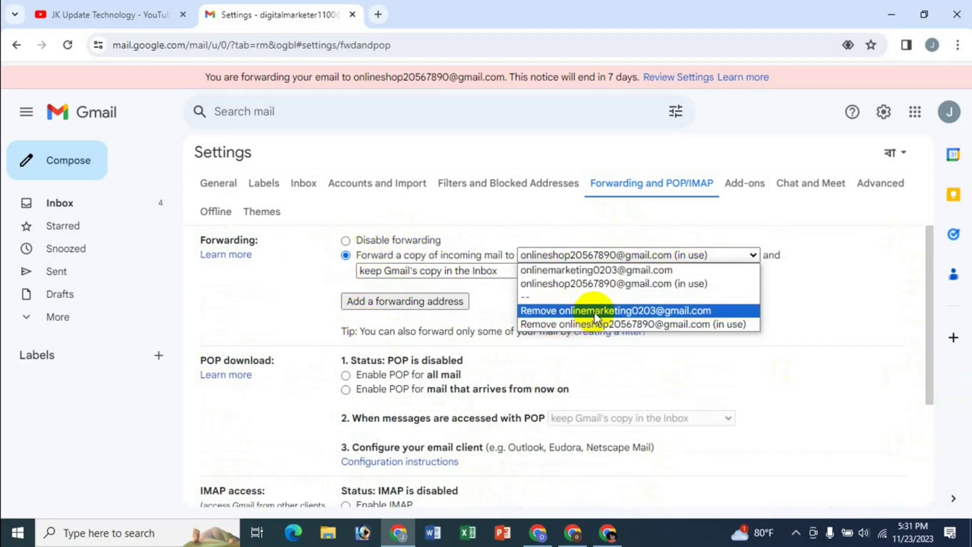
click(587, 311)
click(621, 322)
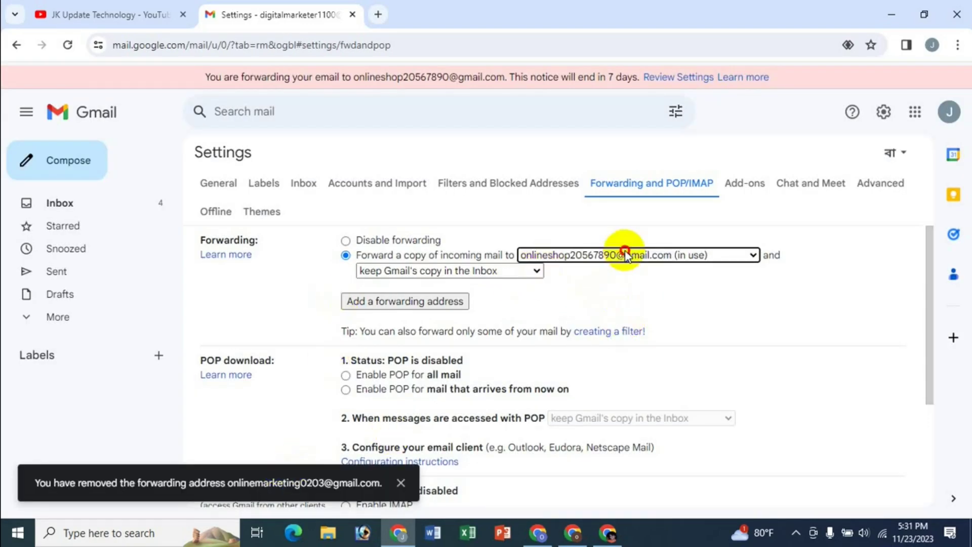
- Try removing the in-use forwarding address, then back out to keep it
click(623, 255)
click(621, 299)
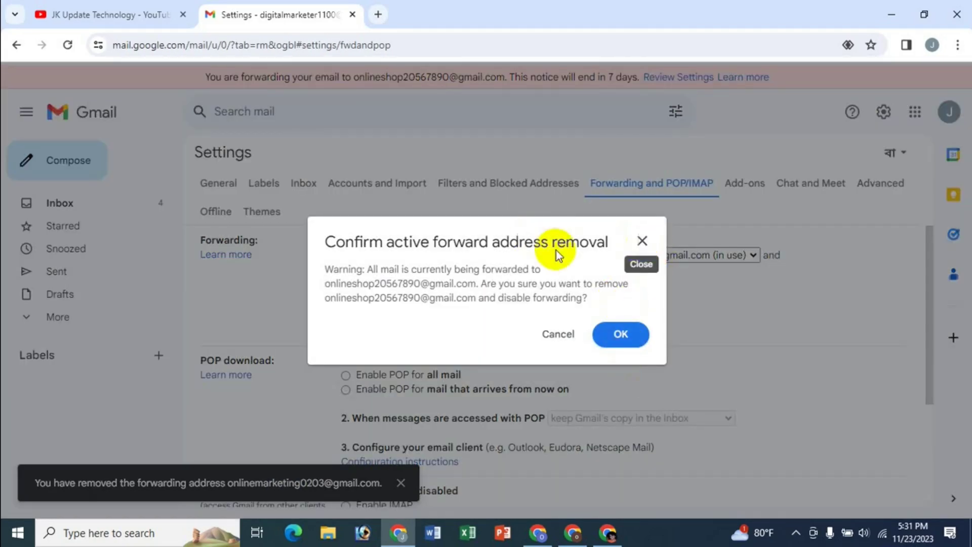
click(641, 242)
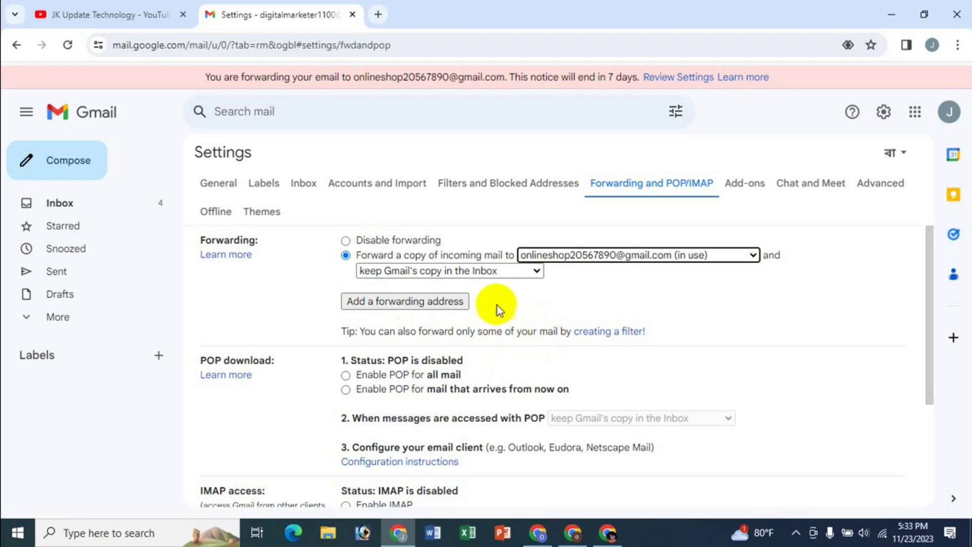
- Start a new filter with From set to tumblr and continue to its actions
click(614, 337)
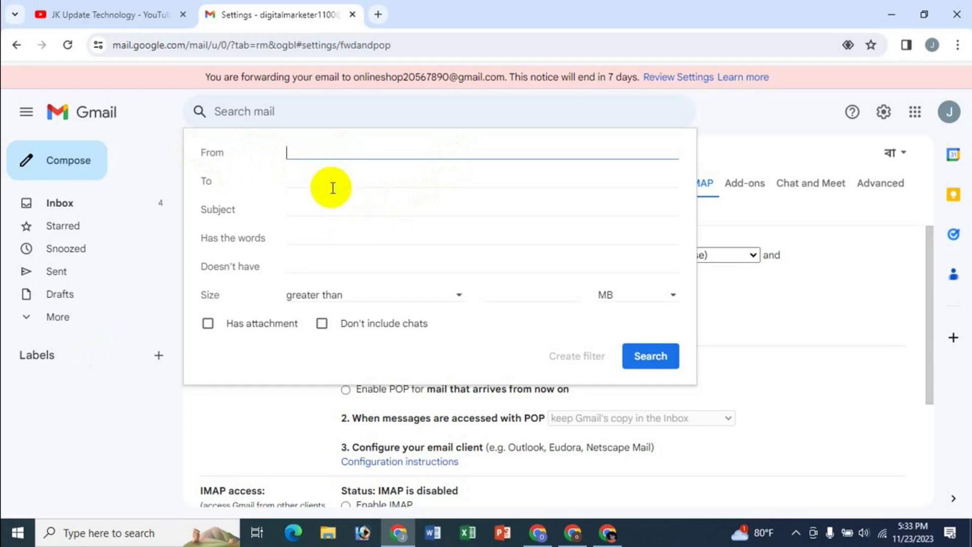
text(t)
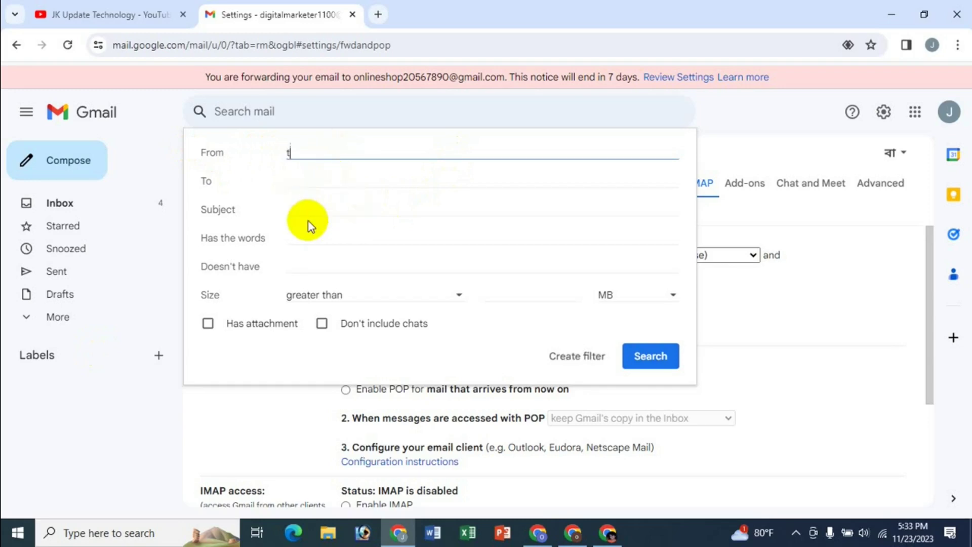
text(umblr)
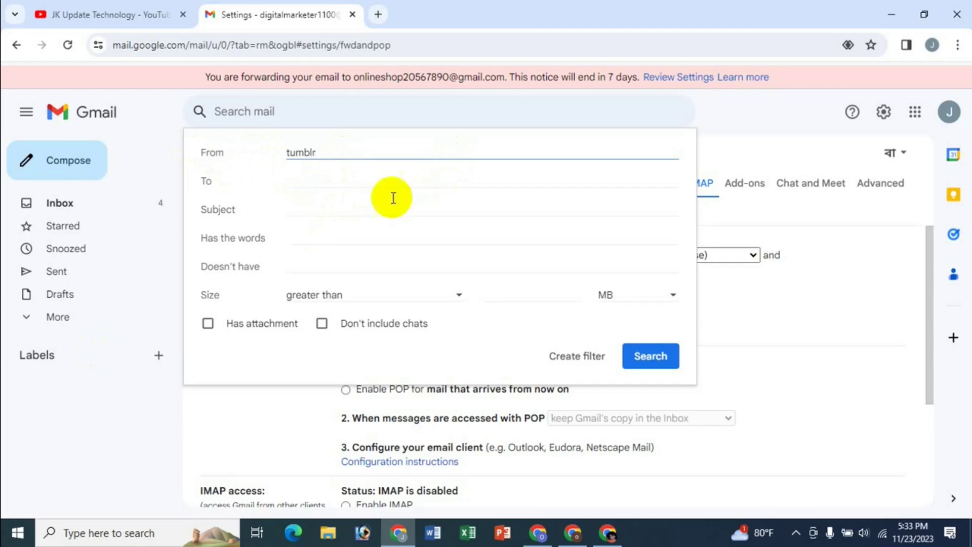
click(582, 357)
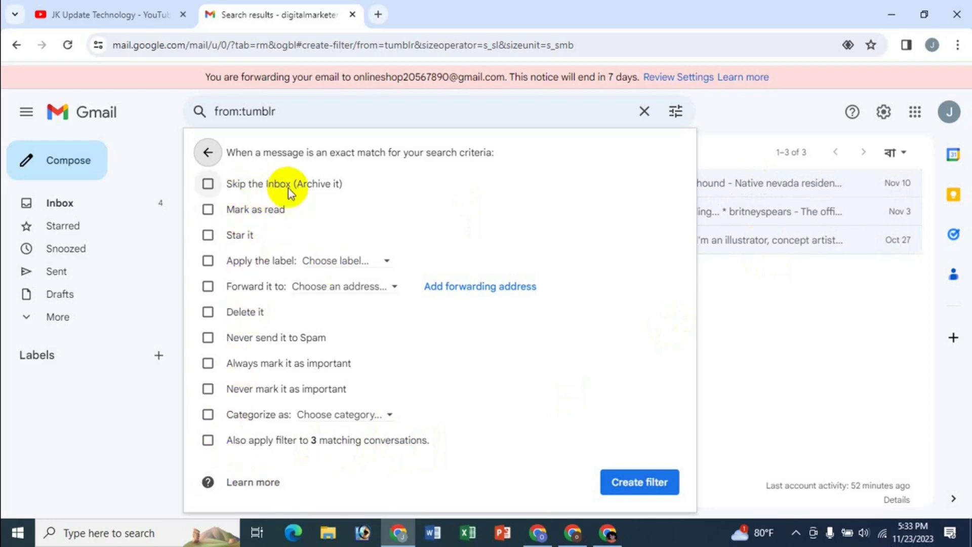
- Make tumblr mail skip the Inbox and apply a newly created label 'dfds'
click(208, 184)
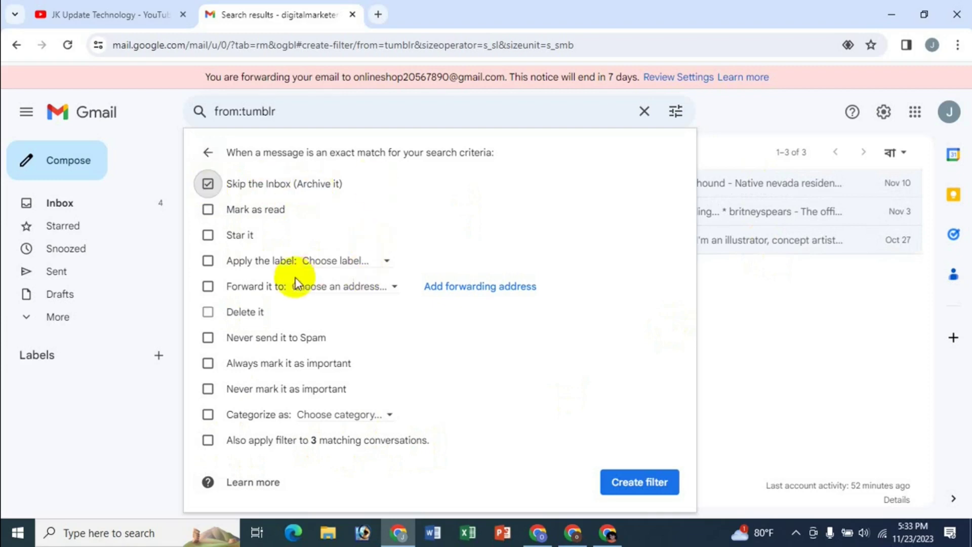
click(386, 261)
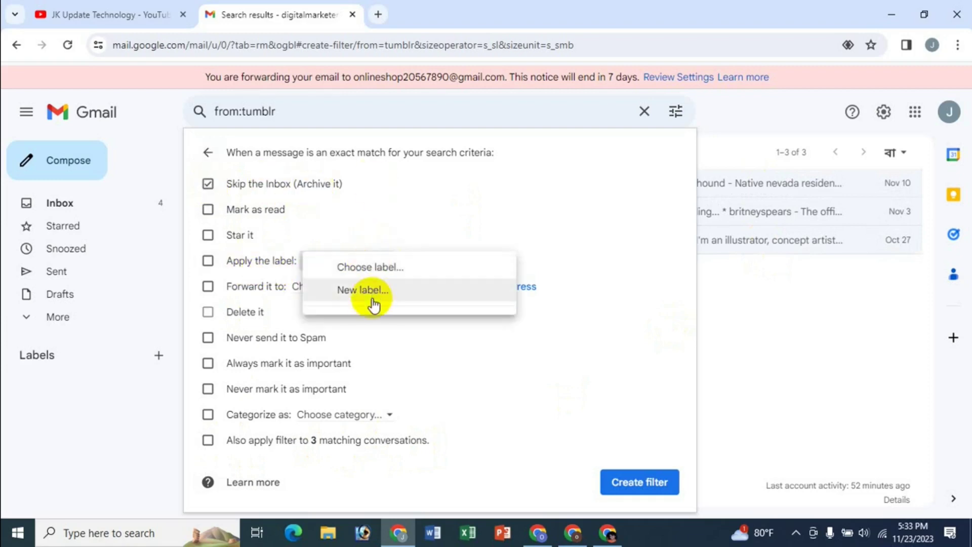
click(371, 299)
text(dfds)
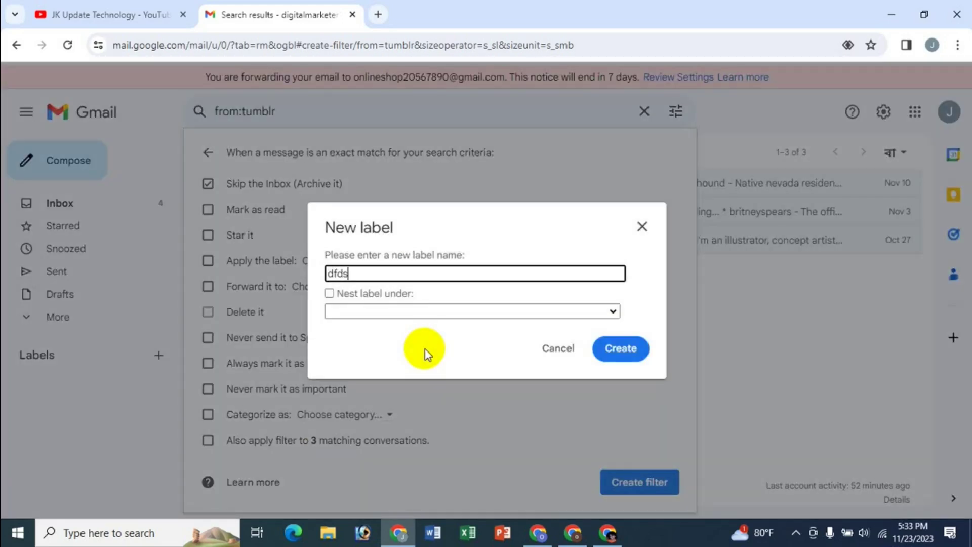
click(619, 348)
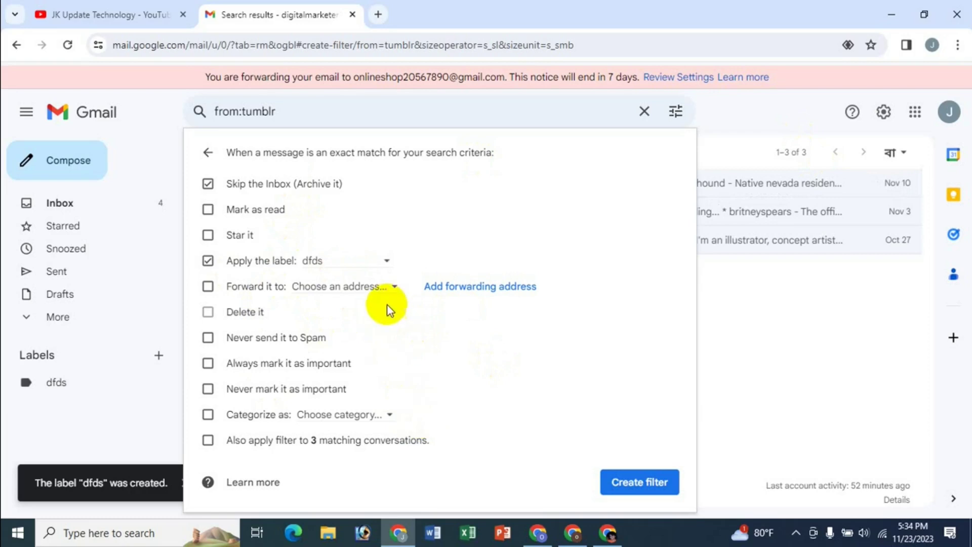
- Forward tumblr mail to the saved address and apply the filter to 3 existing conversations
click(390, 287)
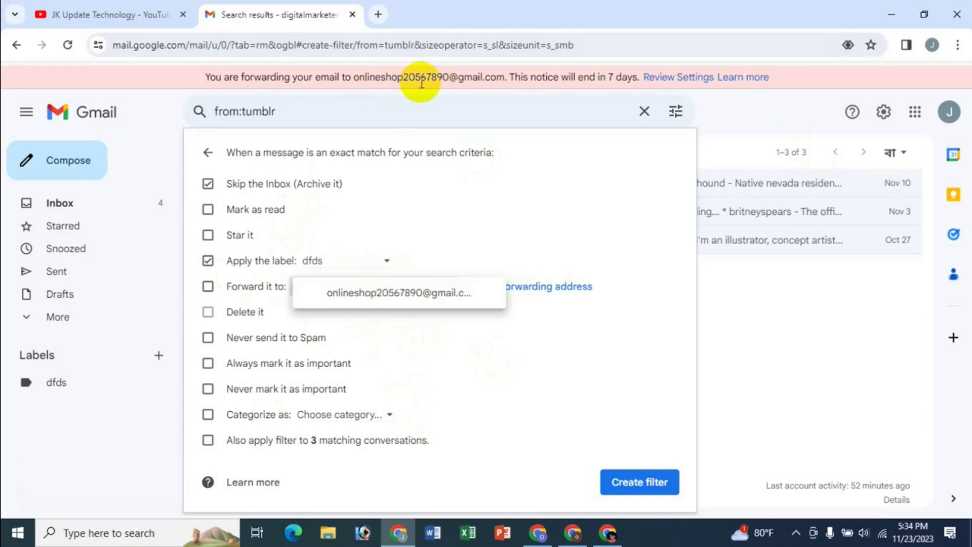
click(396, 294)
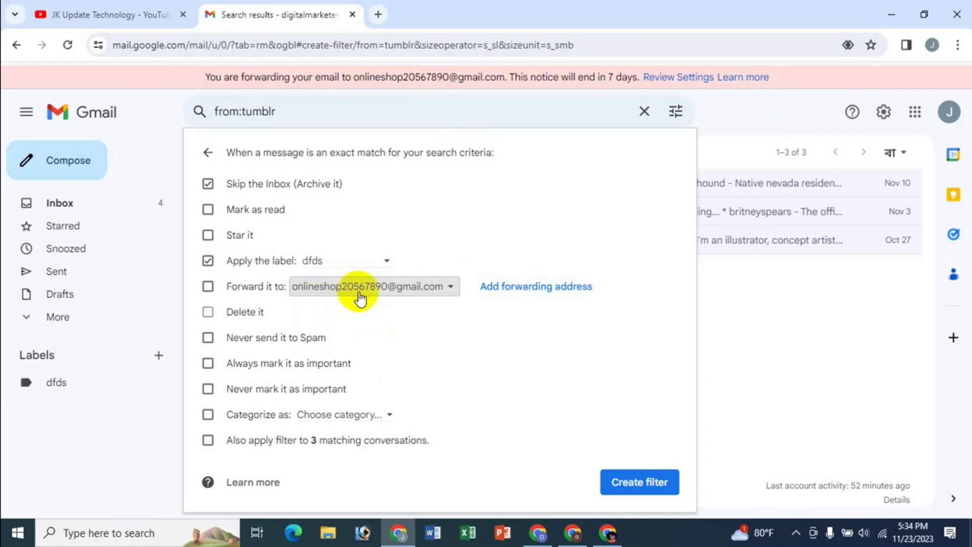
click(207, 440)
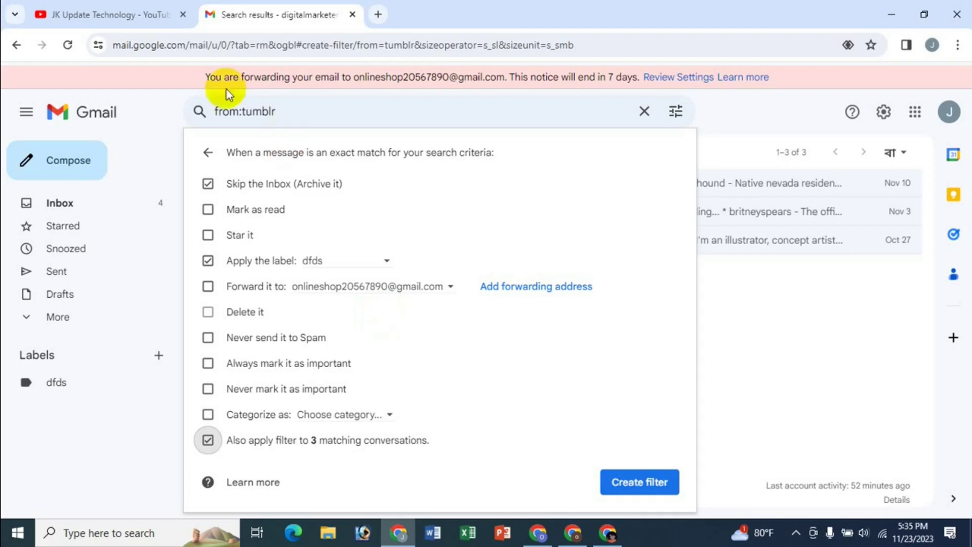
click(129, 15)
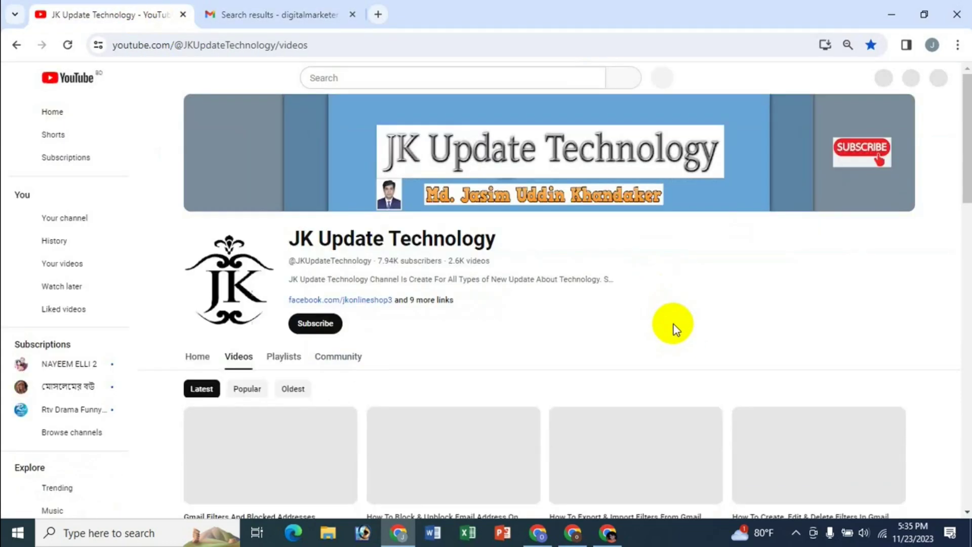
- Scroll through the channel's Gmail tutorial videos, then return to the Gmail filter draft
scroll(957, 293, down, 1)
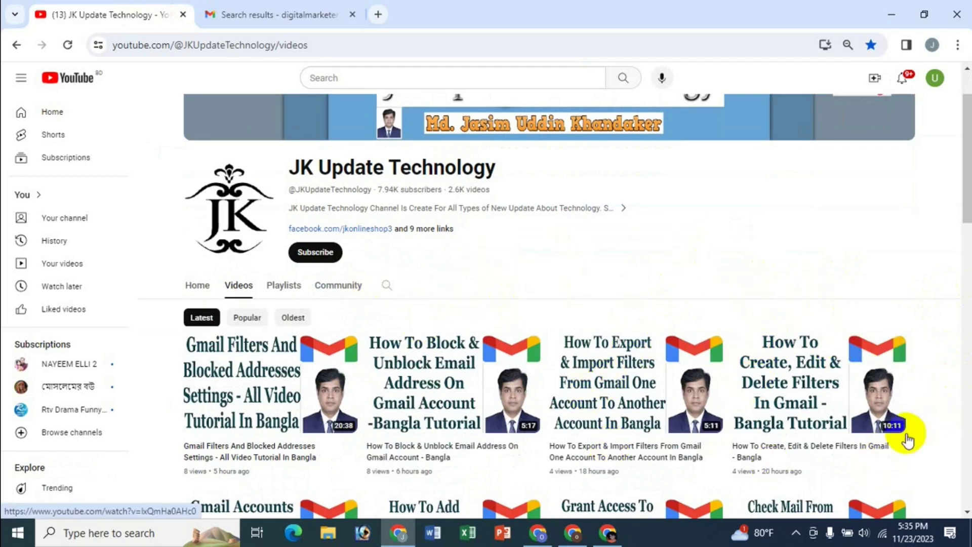
click(260, 14)
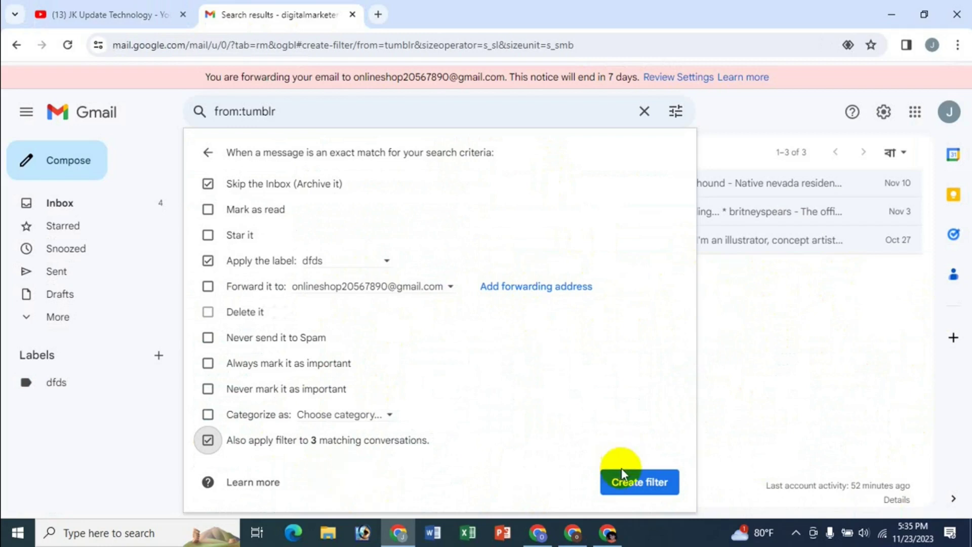
- Discard the tumblr filter draft and reopen forwarding settings from the notice banner
click(646, 113)
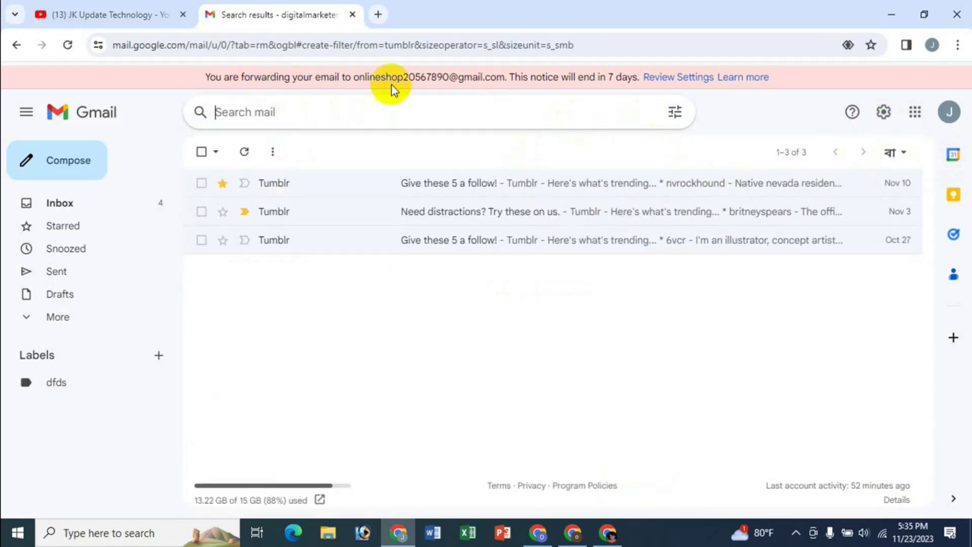
click(663, 78)
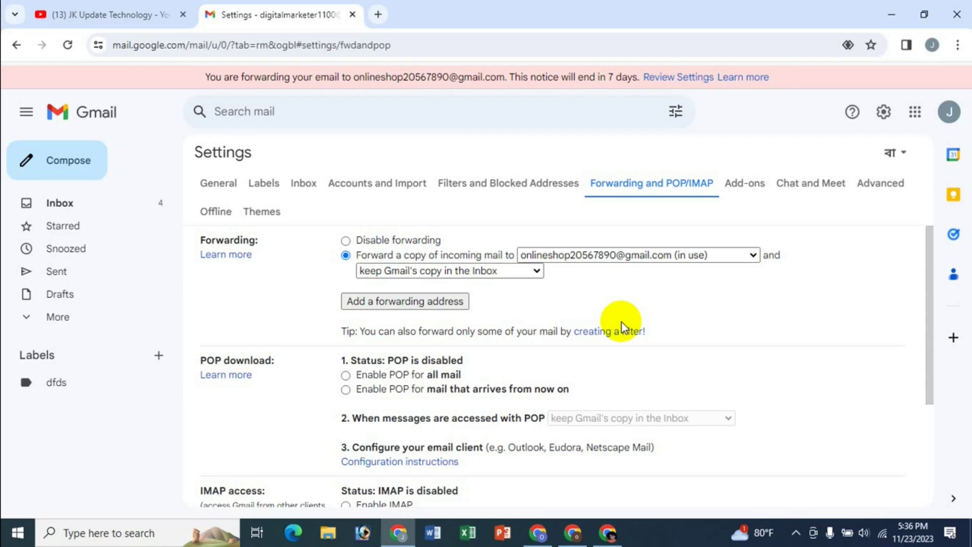
- Bring the JK Update Technology Videos page forward and scroll it to the top
click(71, 12)
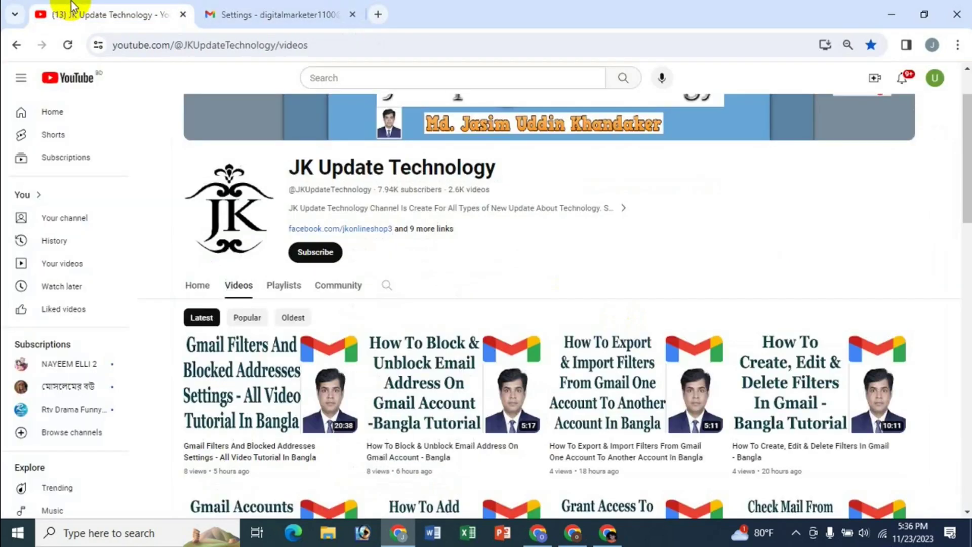
scroll(722, 217, up, 2)
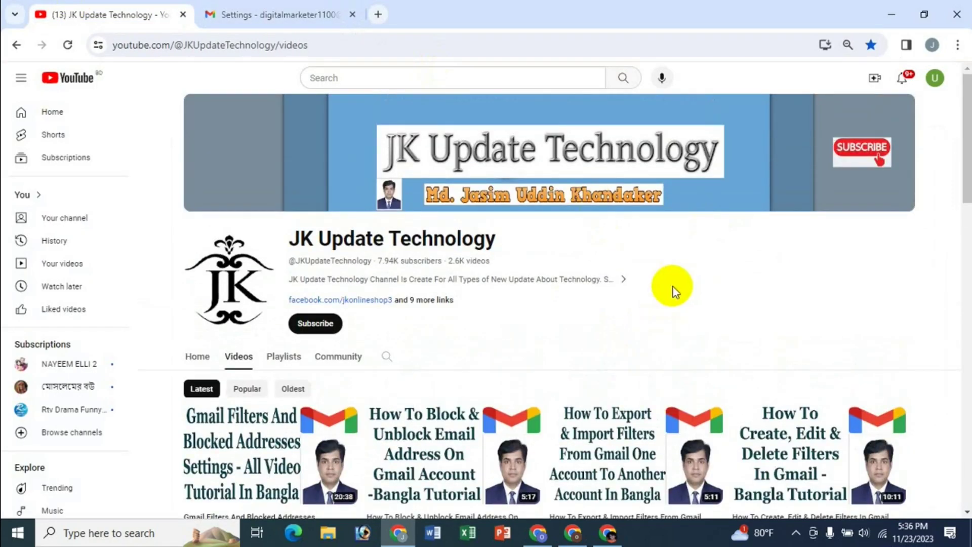